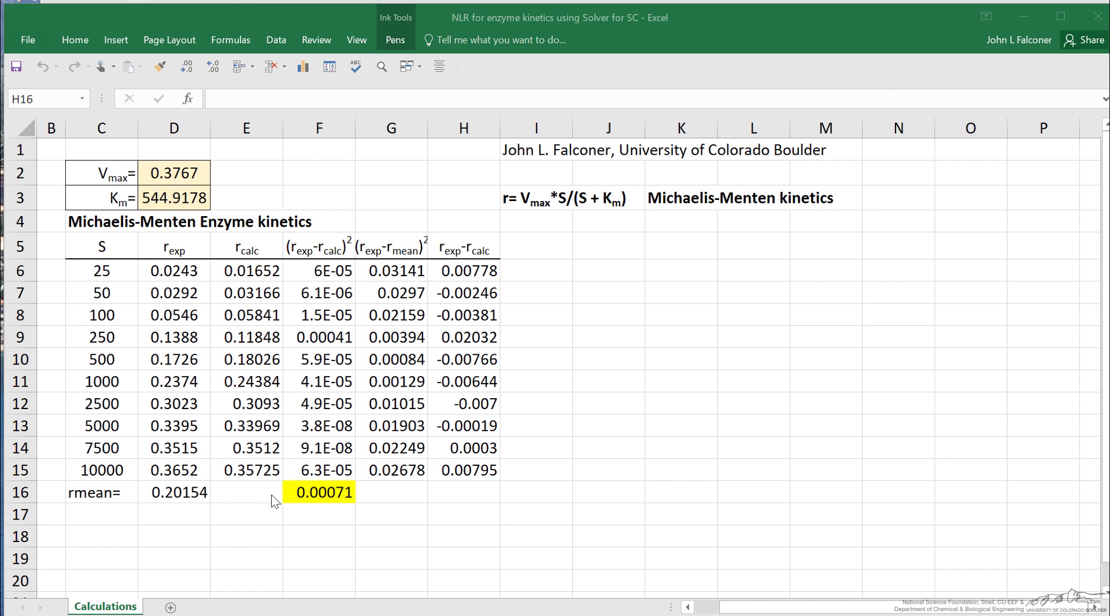
# - Label the sum of squared residuals by entering SS= in cell E16
pyautogui.click(314, 495)
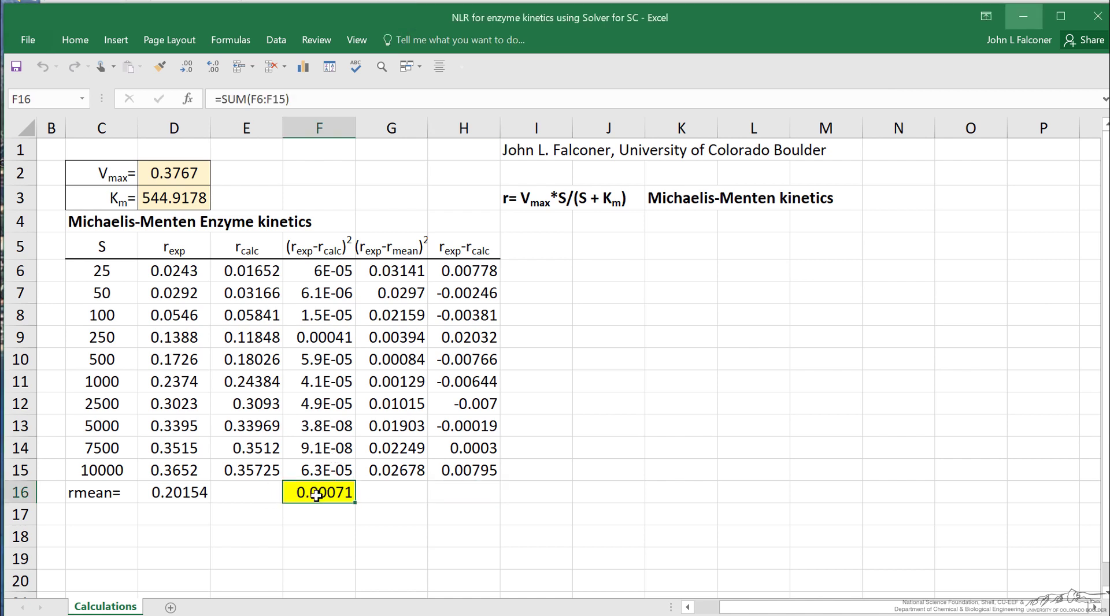
pyautogui.click(269, 493)
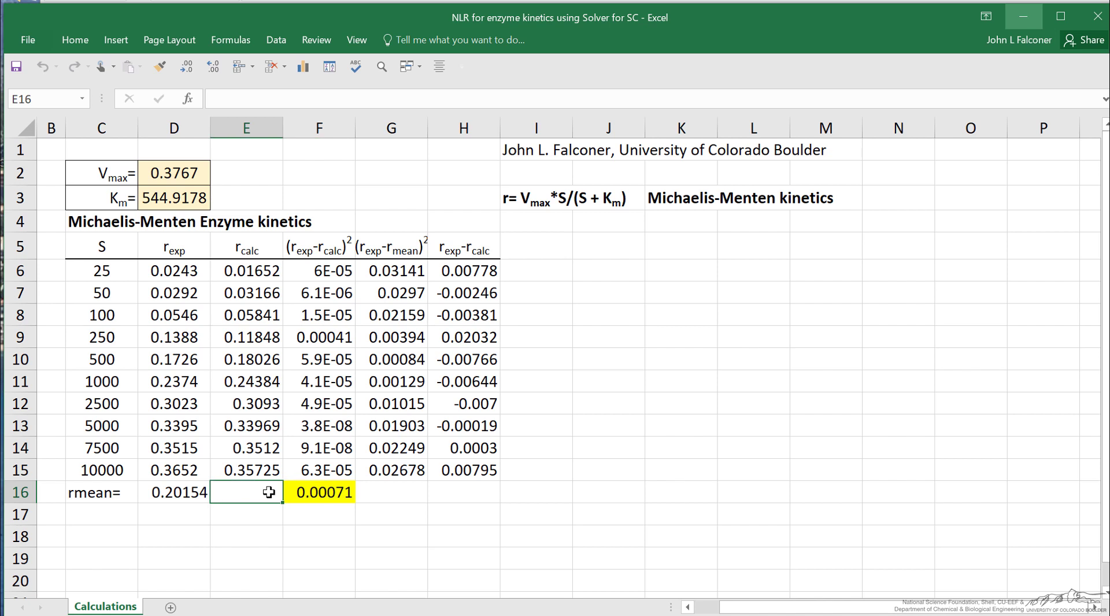
pyautogui.write('SS=')
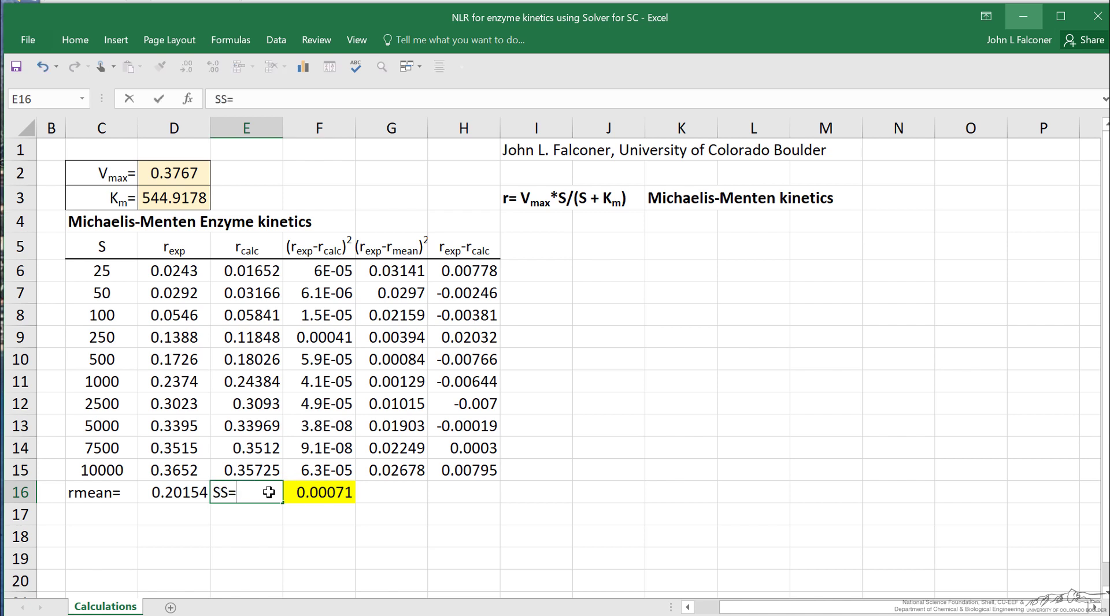
pyautogui.press('Return')
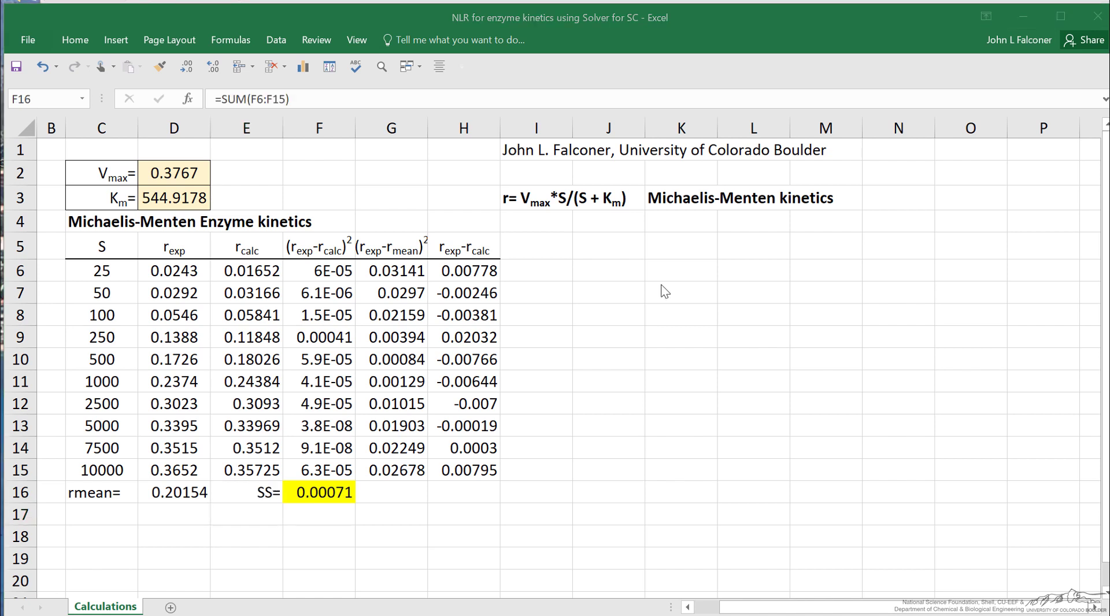
# - Assign the name SS to cell F16, which holds the sum of squared residuals
pyautogui.click(338, 482)
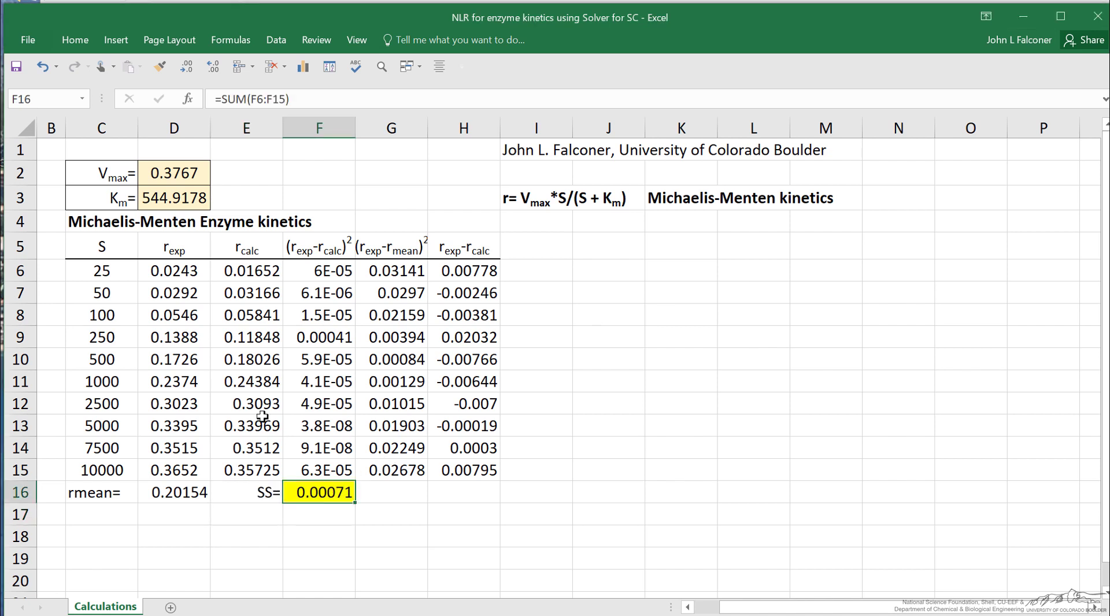
pyautogui.click(54, 96)
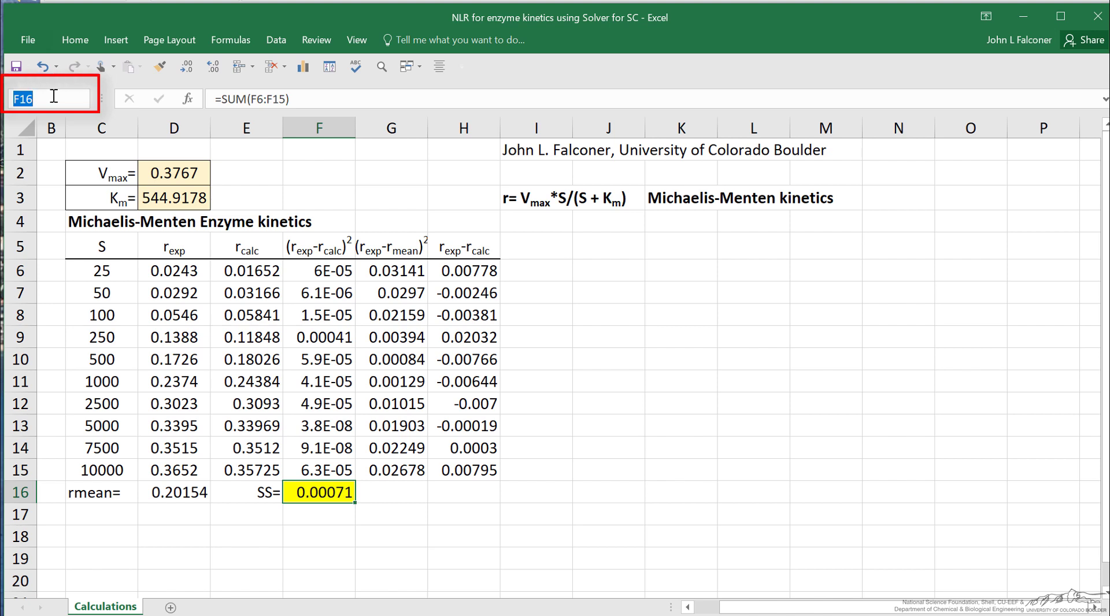
pyautogui.write('SS')
pyautogui.press('Return')
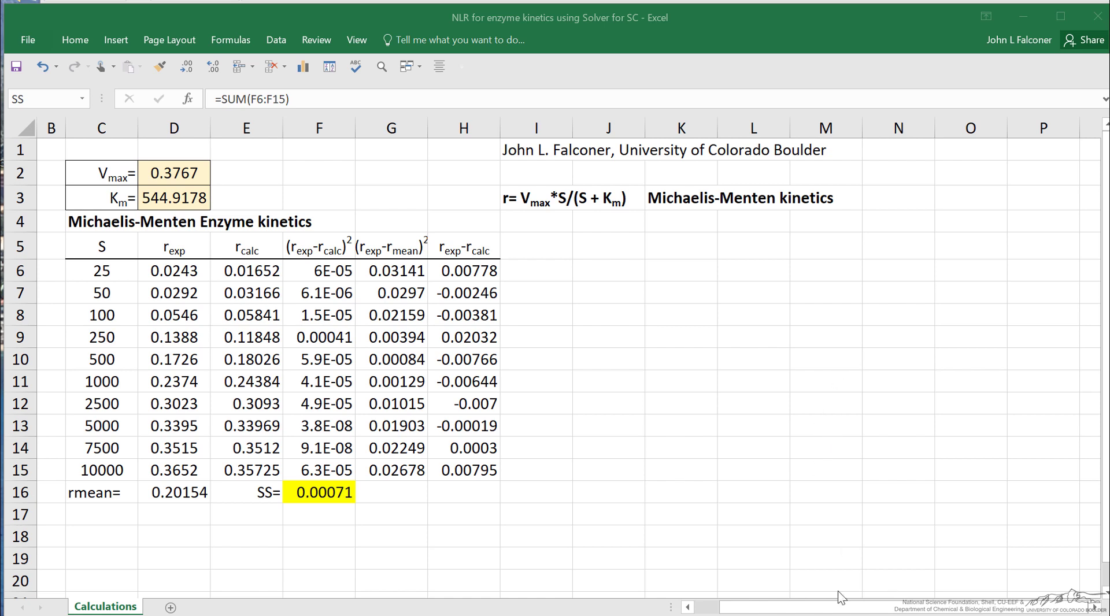
# - Check the SUM formula in F16 and fill it across to G16 to total the squared deviations from the mean
pyautogui.press('F2')
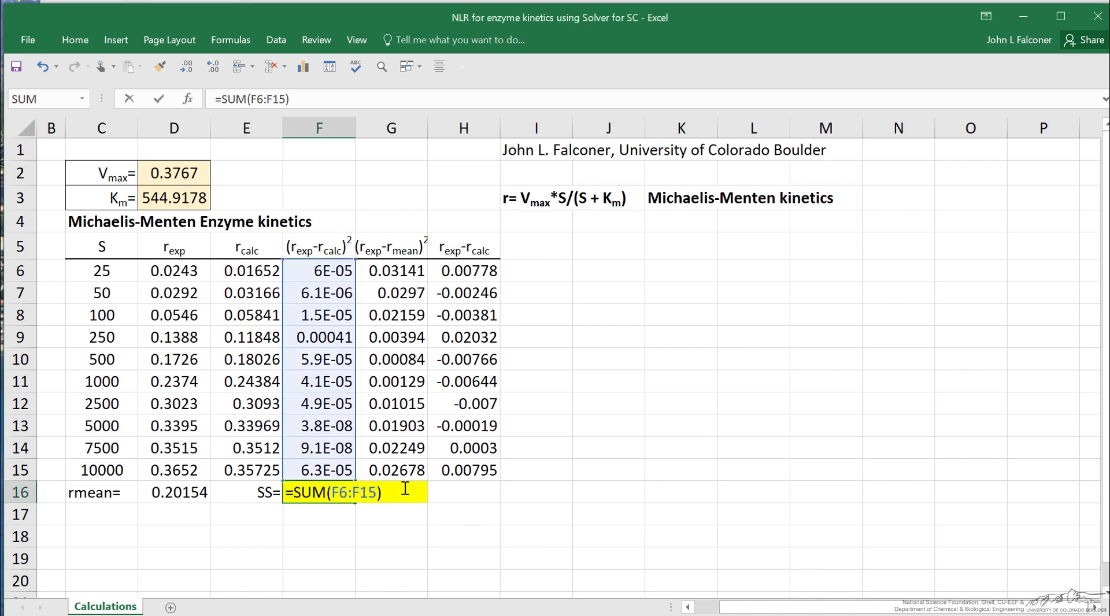
pyautogui.press('Return')
pyautogui.click(313, 497)
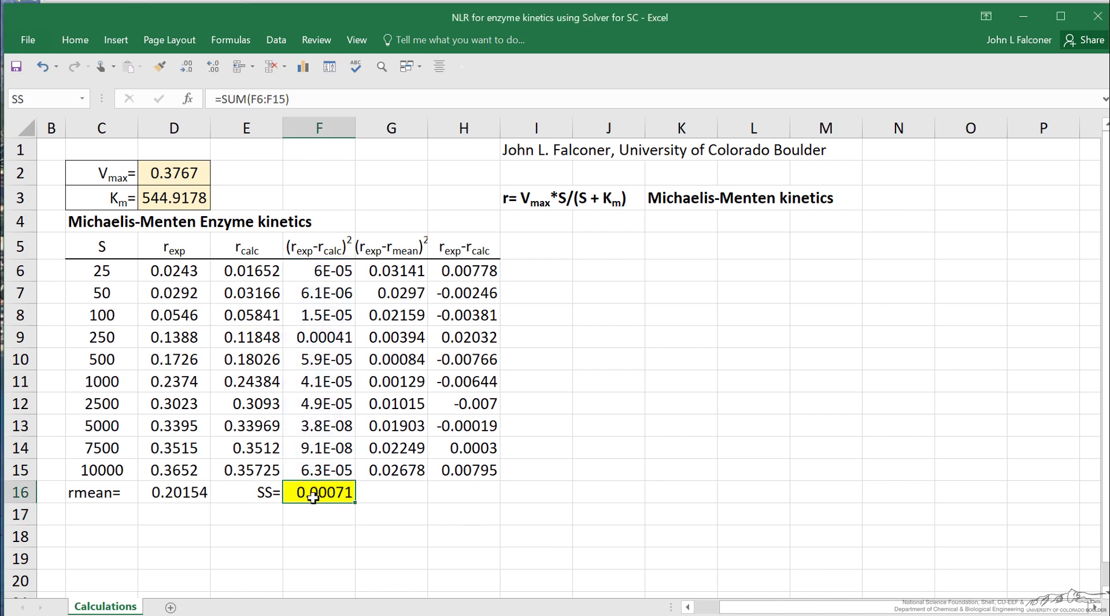
pyautogui.moveTo(354, 502); pyautogui.dragTo(405, 499)
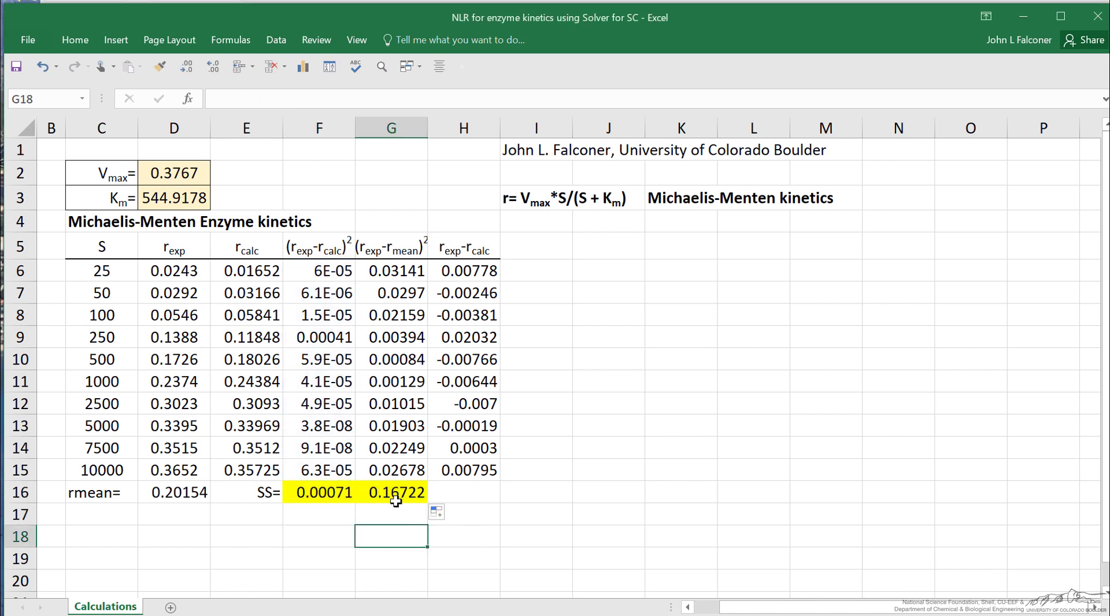
# - Label the total in G16 by entering =SSmean in H16, with "mean" as a subscript
pyautogui.click(397, 495)
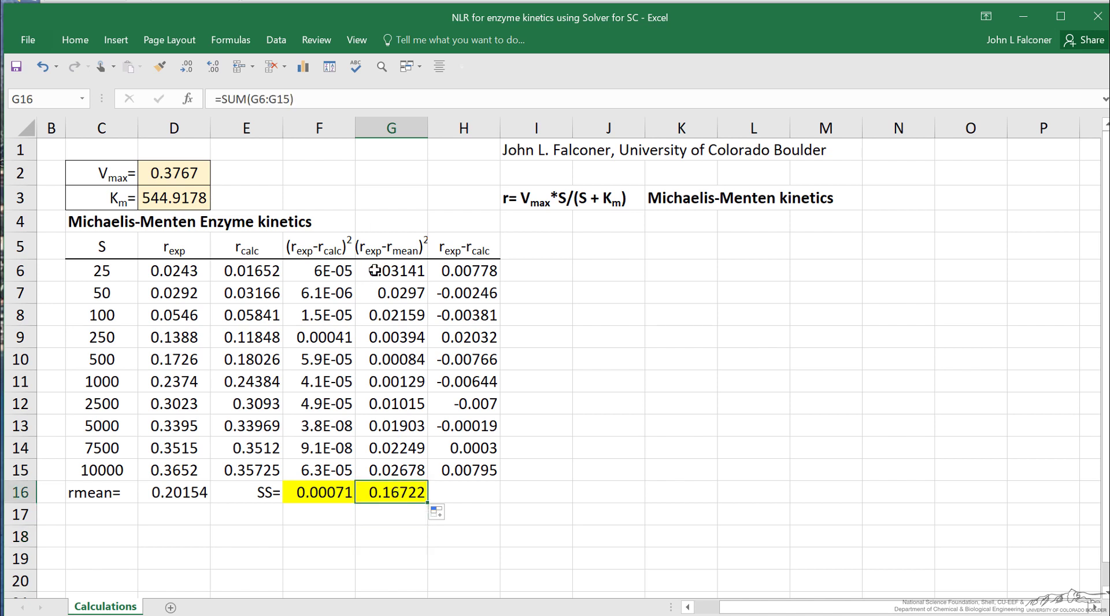
pyautogui.click(446, 491)
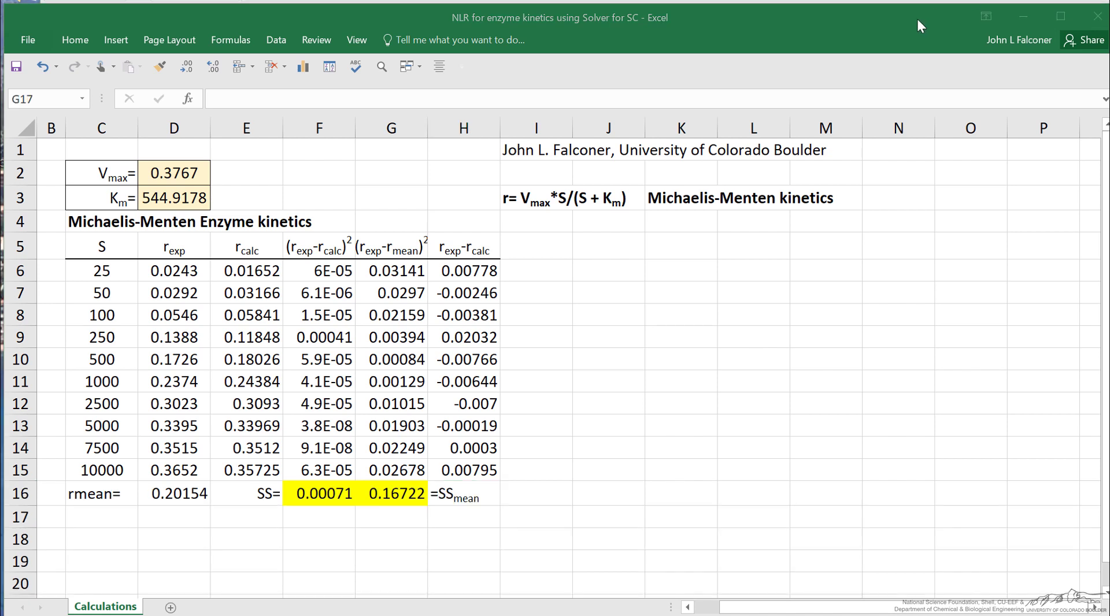
pyautogui.click(392, 494)
# - Calculate R² in G18 as 1 minus SS divided by the G16 total, and label it R²= in F18
pyautogui.click(377, 536)
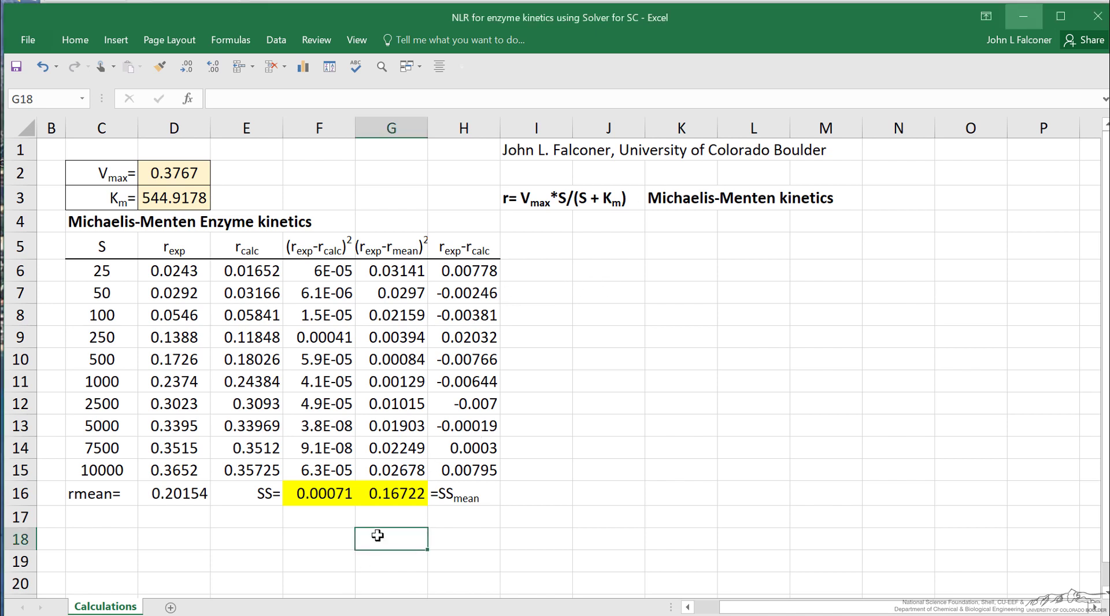
pyautogui.write('=1-')
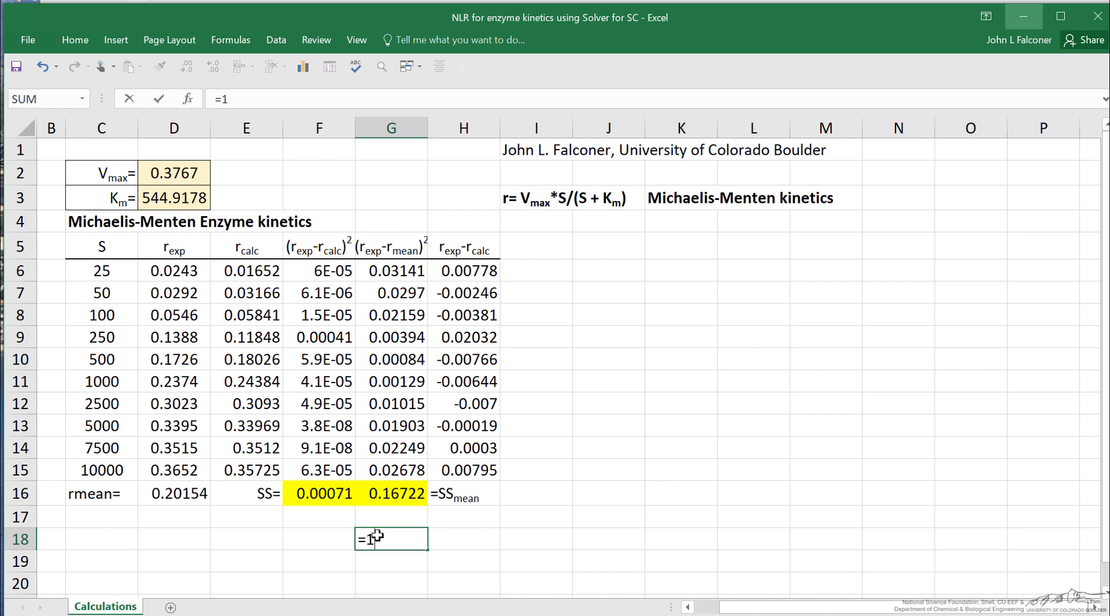
pyautogui.click(338, 495)
pyautogui.write('/')
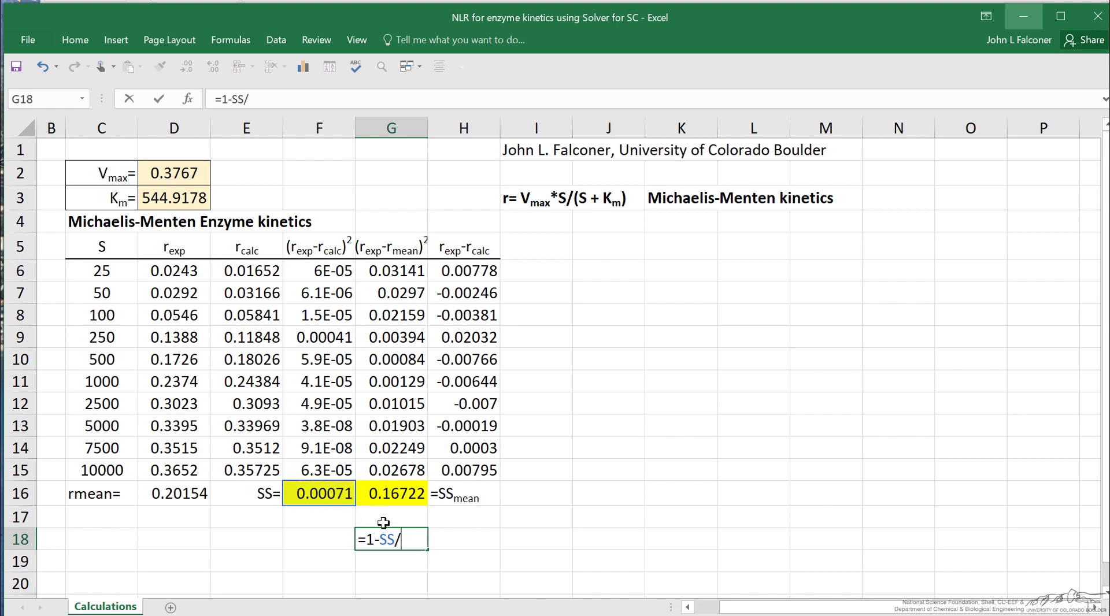
pyautogui.click(405, 493)
pyautogui.press('Return')
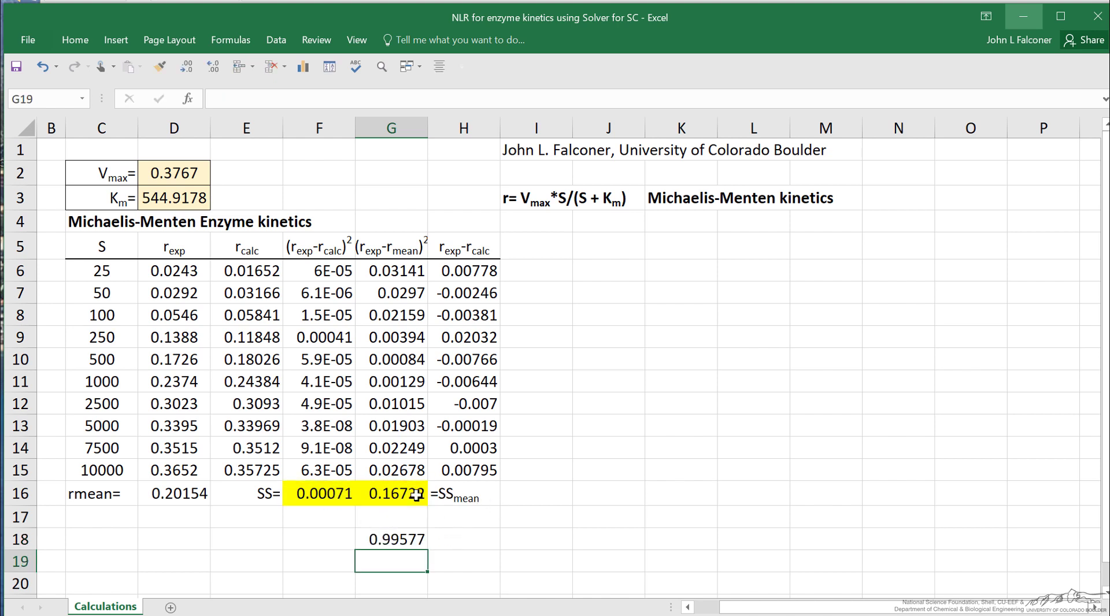
pyautogui.moveTo(404, 493); pyautogui.dragTo(403, 538)
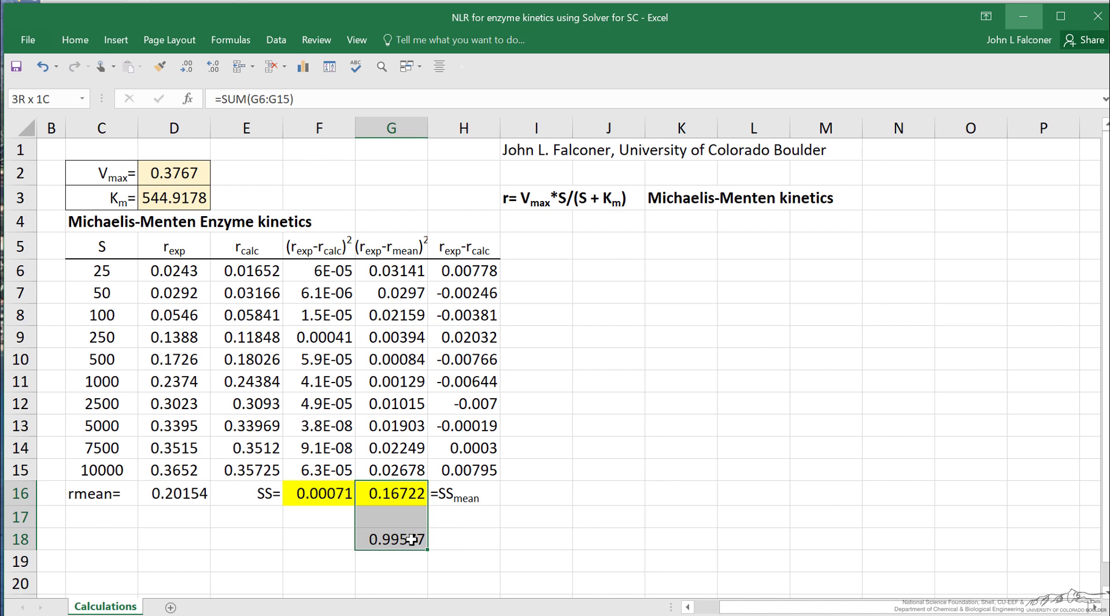
pyautogui.click(411, 540)
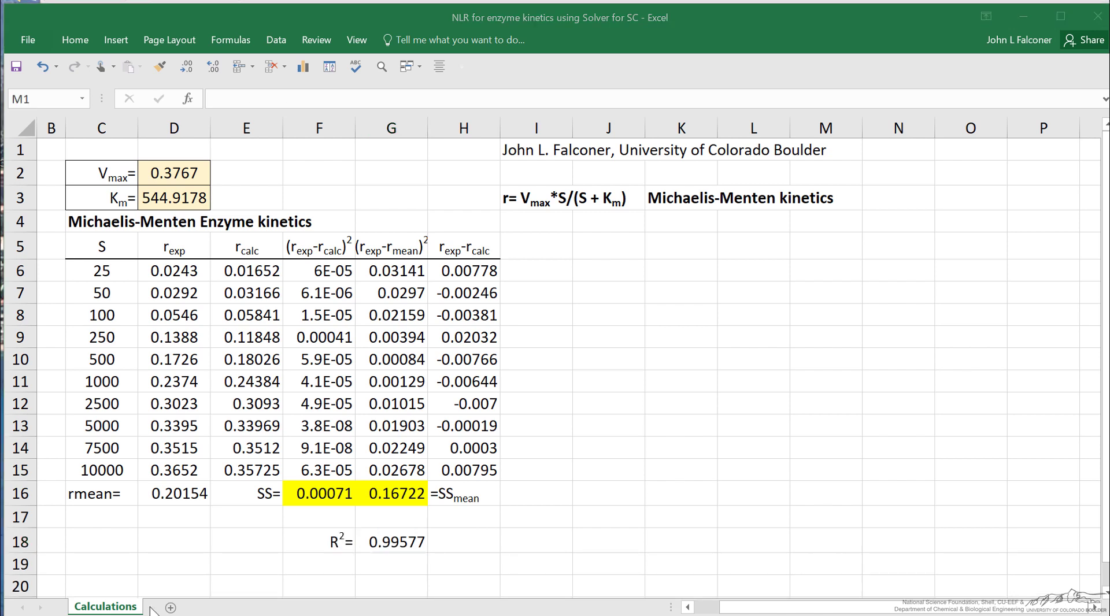
# - Enter the label N in C17 and the value 10 in D17
pyautogui.click(126, 514)
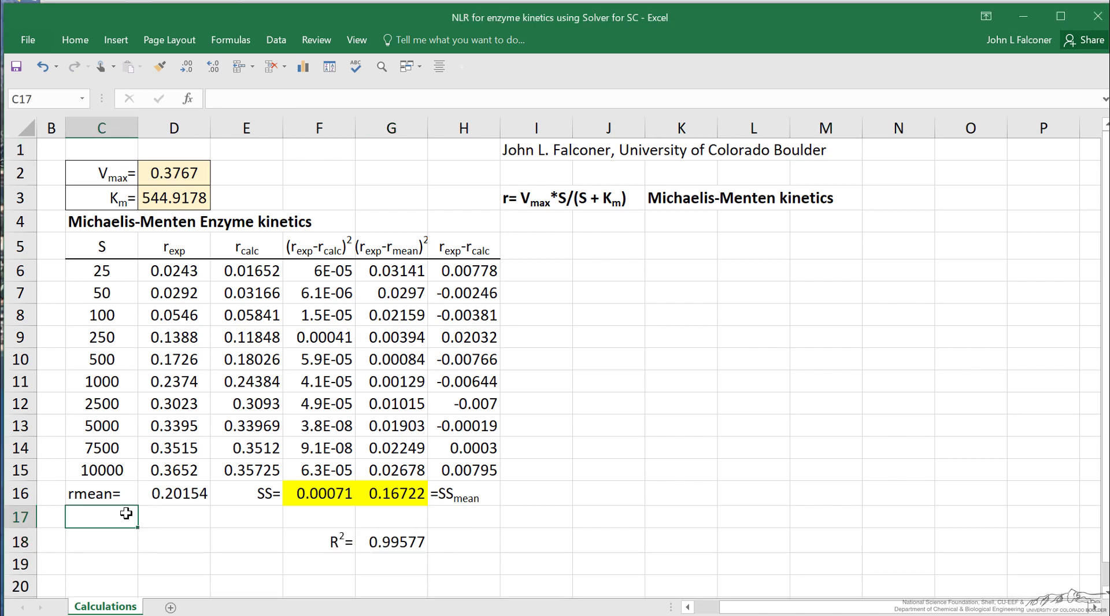
pyautogui.write('N')
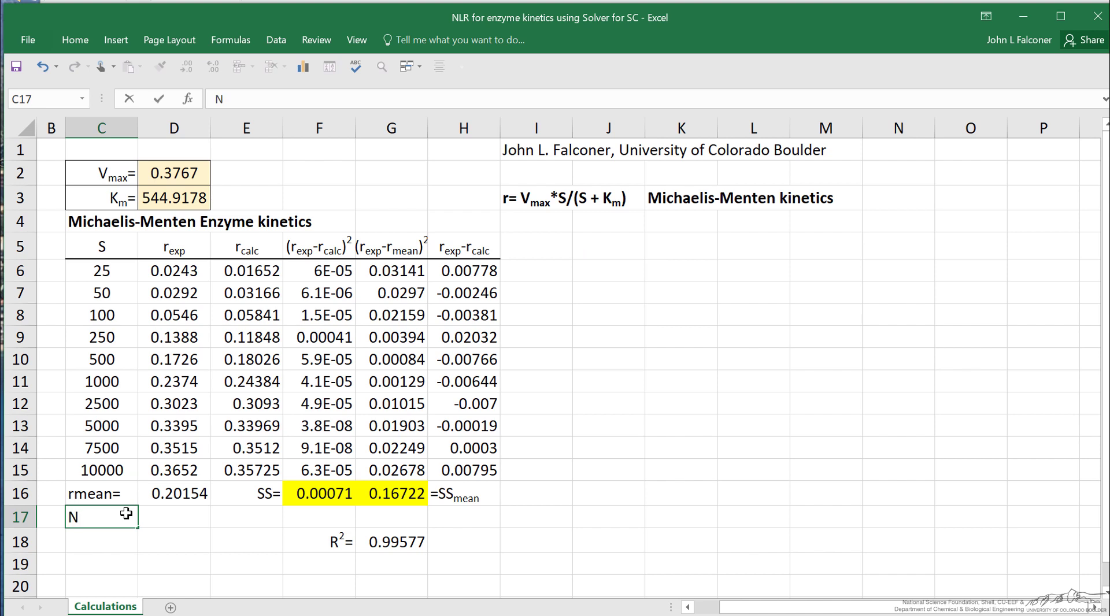
pyautogui.press('Tab')
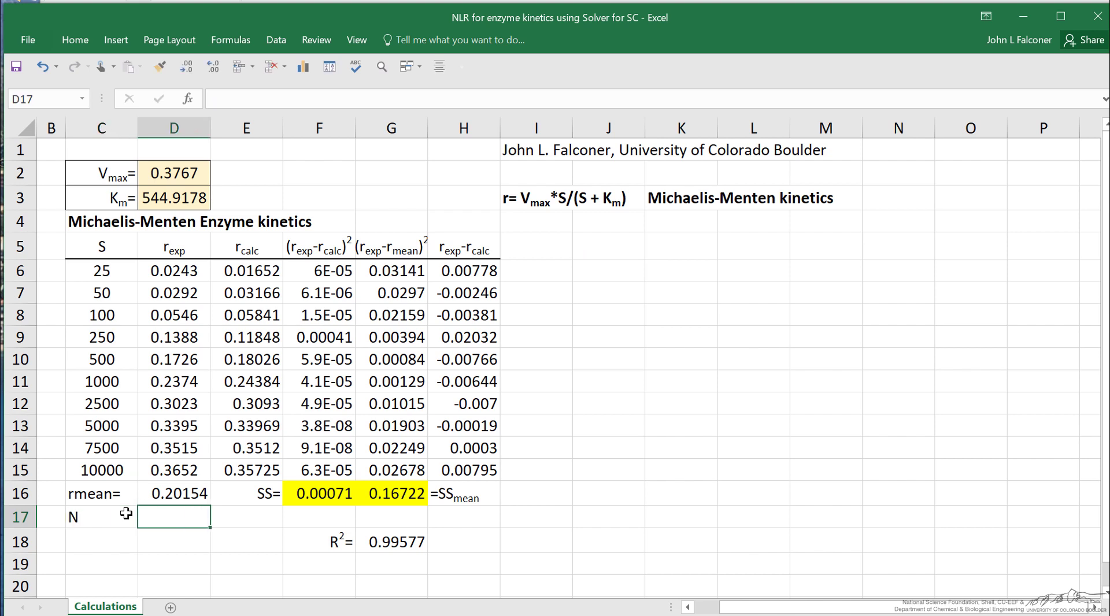
pyautogui.write('10')
pyautogui.press('Return')
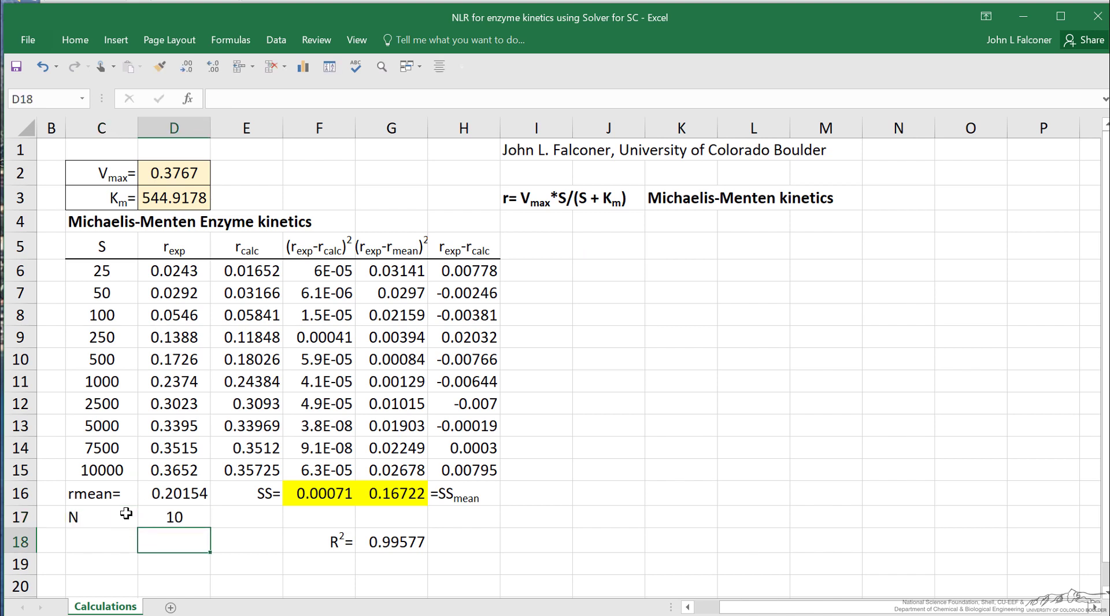
# - Enter the label P in C18 and the value 2 in D18
pyautogui.click(93, 543)
pyautogui.write('P')
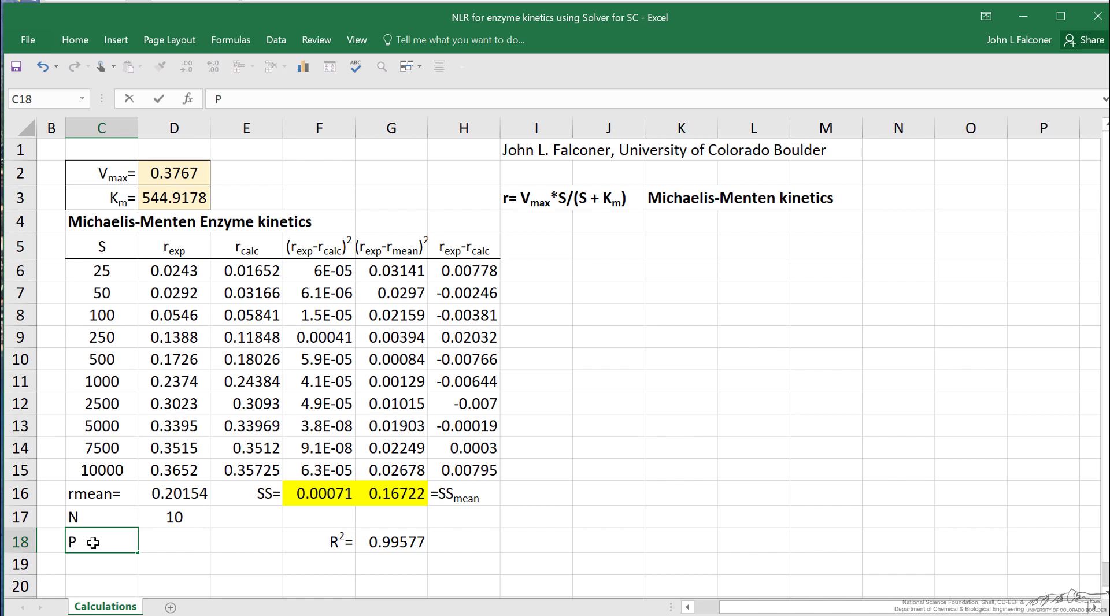
pyautogui.press('Tab')
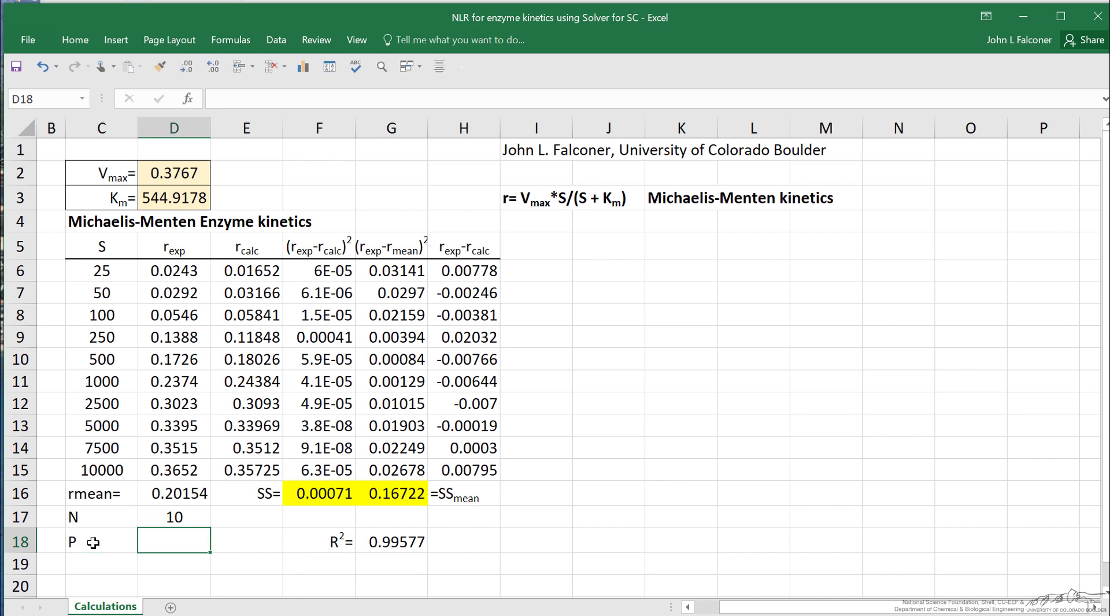
pyautogui.write('2')
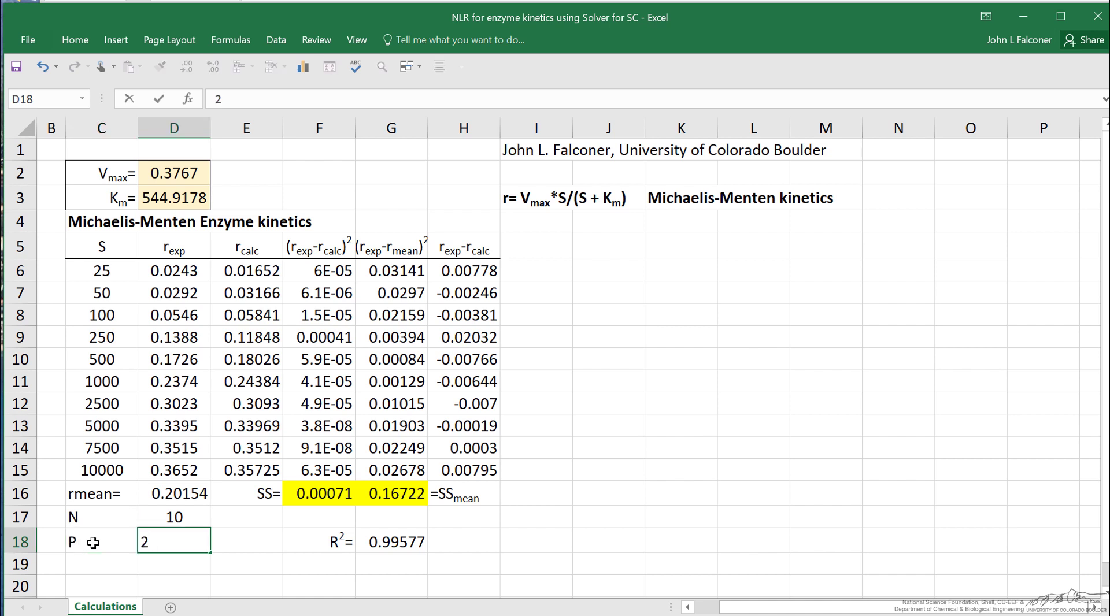
pyautogui.press('Return')
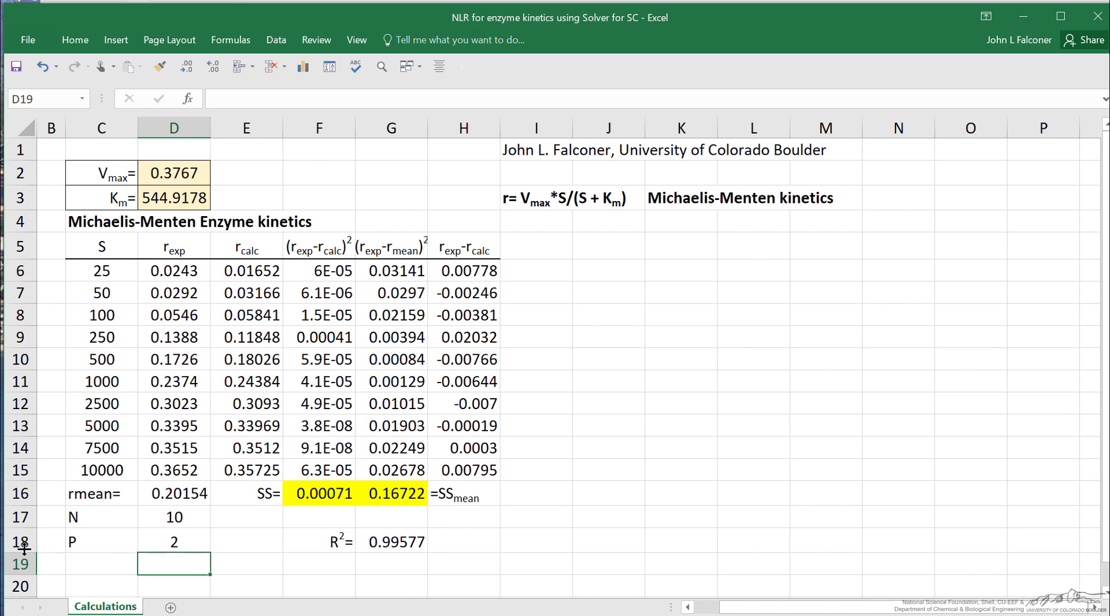
# - Enter the label df in C19 and the value 8 in D19
pyautogui.click(100, 572)
pyautogui.write('df')
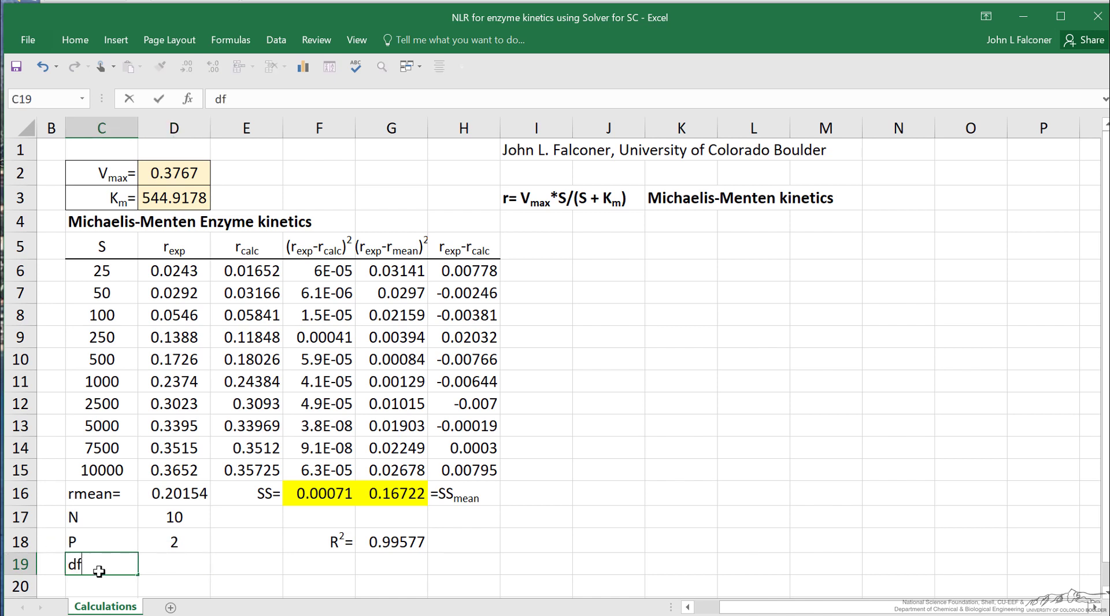
pyautogui.click(179, 566)
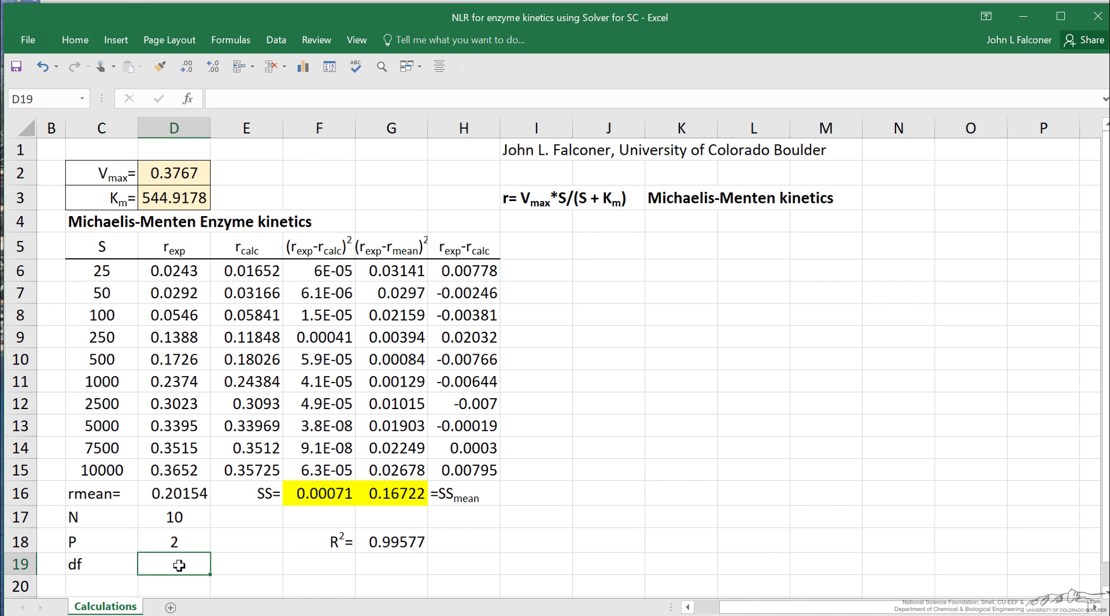
pyautogui.write('8')
pyautogui.press('Return')
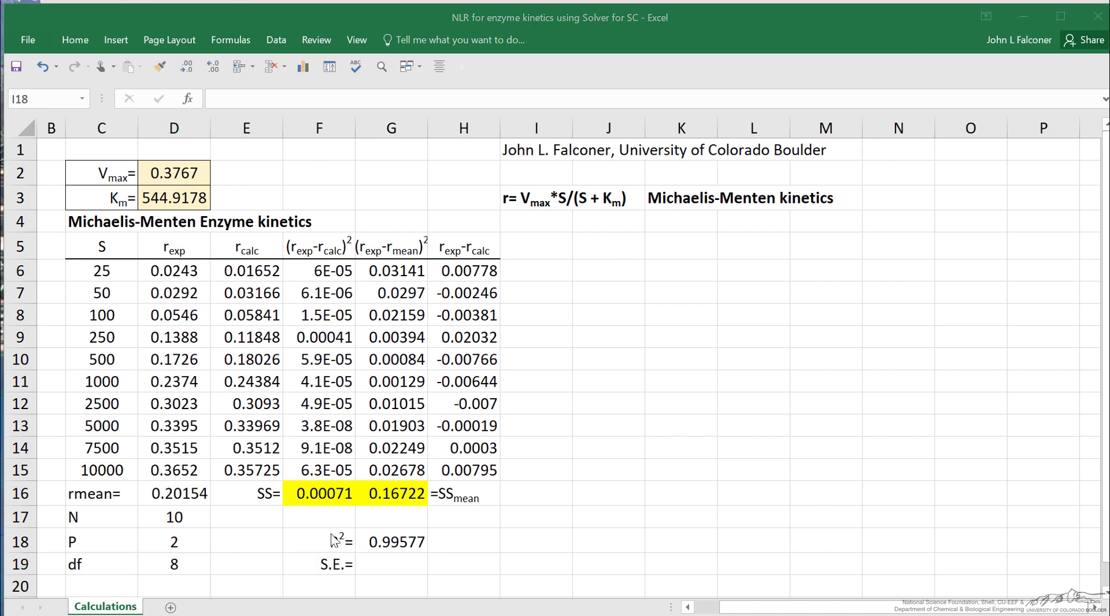
# - Calculate the standard error in G19 with SQRT of SS divided by the degrees of freedom in D19
pyautogui.click(382, 565)
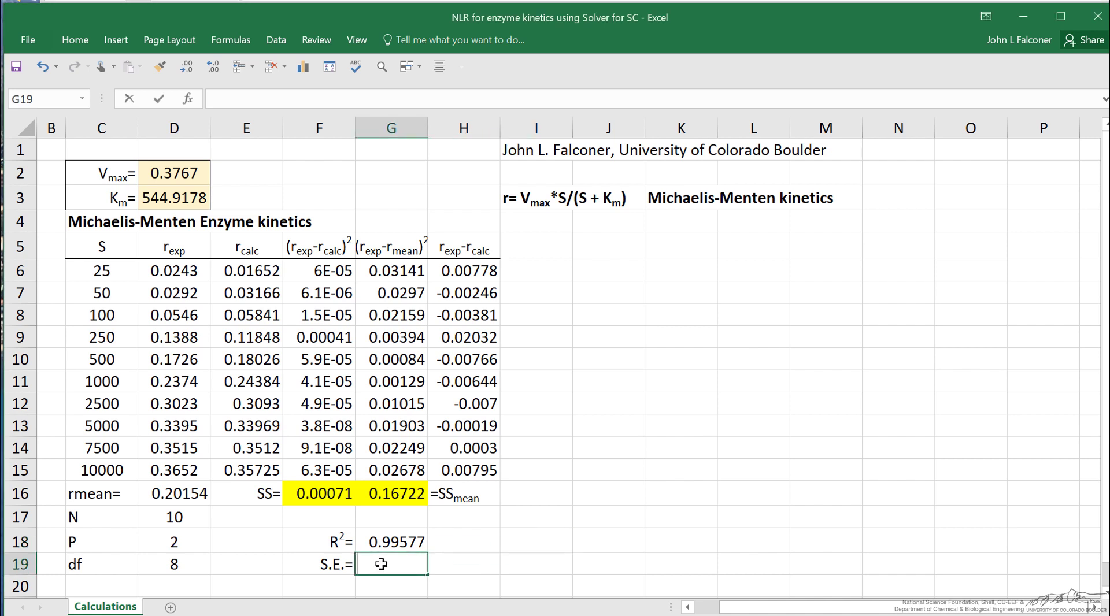
pyautogui.write('=')
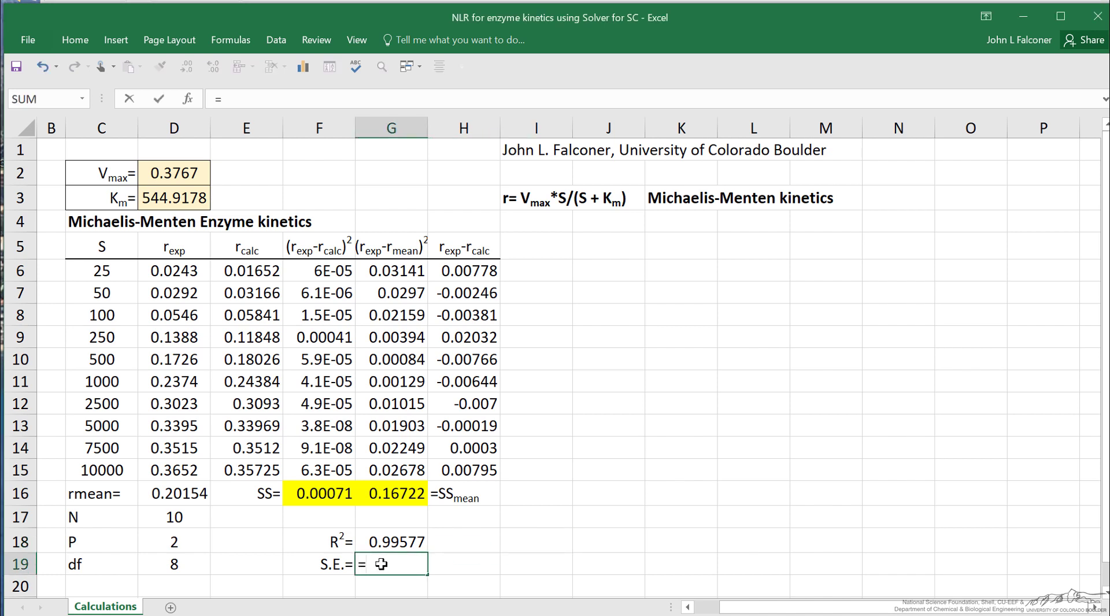
pyautogui.write('SQRT(')
pyautogui.click(320, 495)
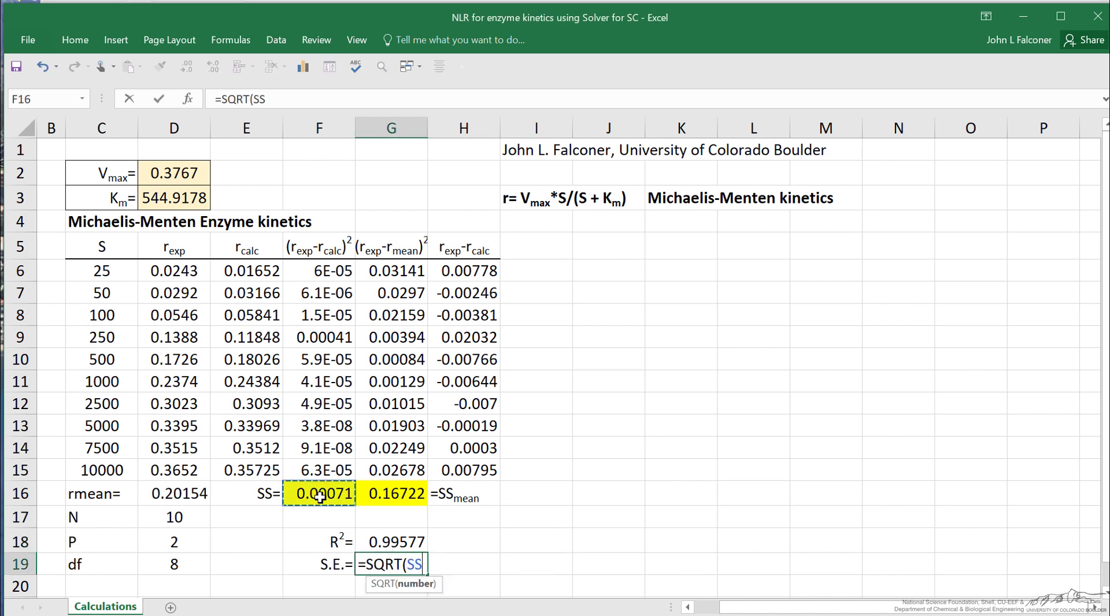
pyautogui.write('/')
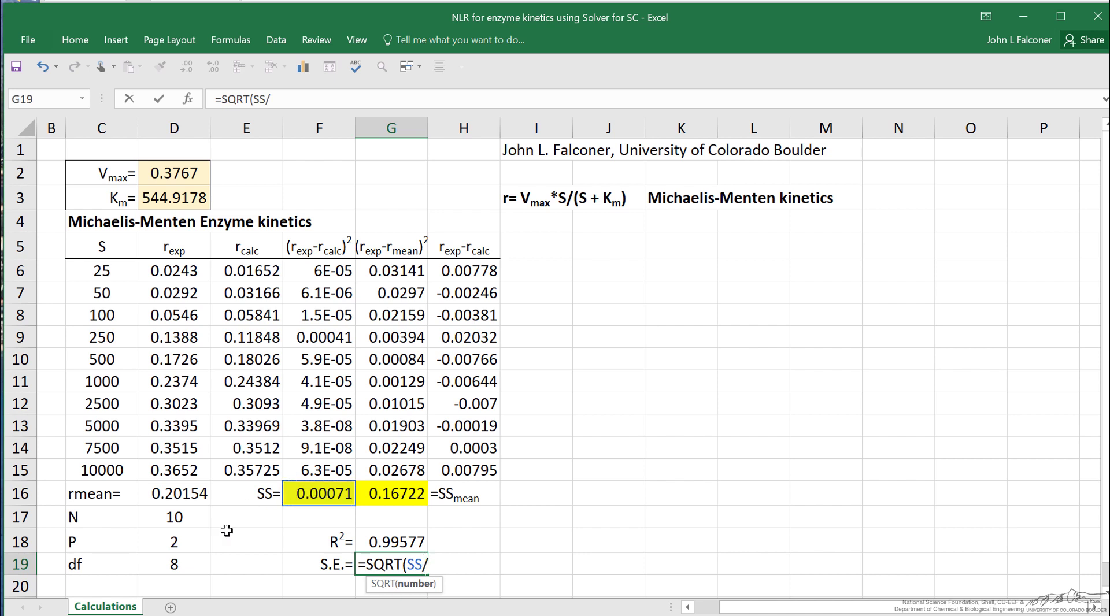
pyautogui.click(176, 566)
pyautogui.press('Return')
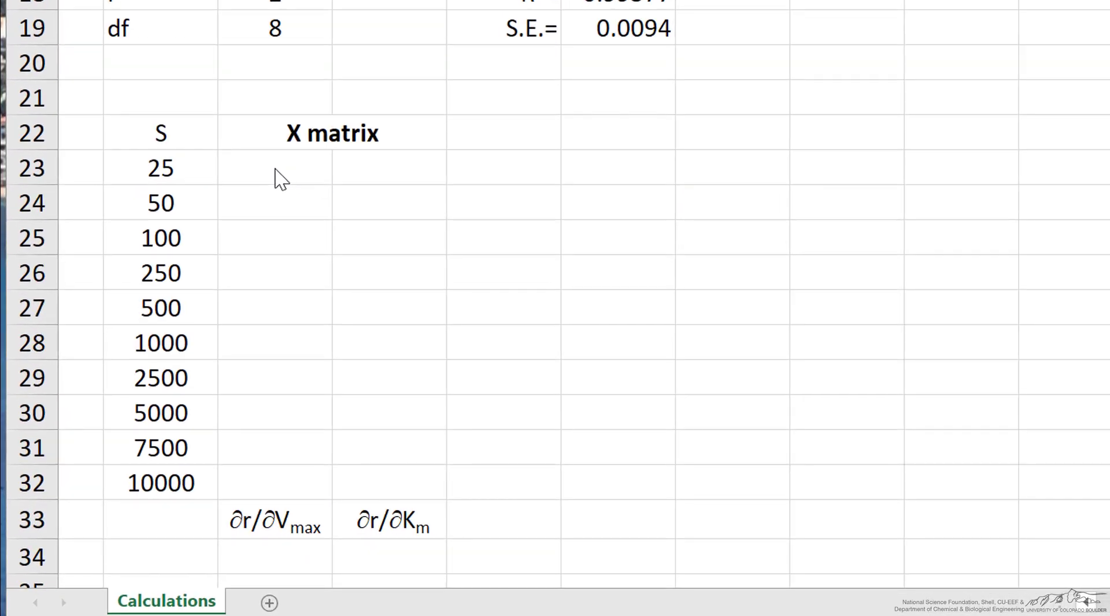
# - Compute the ∂r/∂Vmax column of the X matrix with =C23/(C23+Km) in D23 and fill it down to D32
pyautogui.click(277, 168)
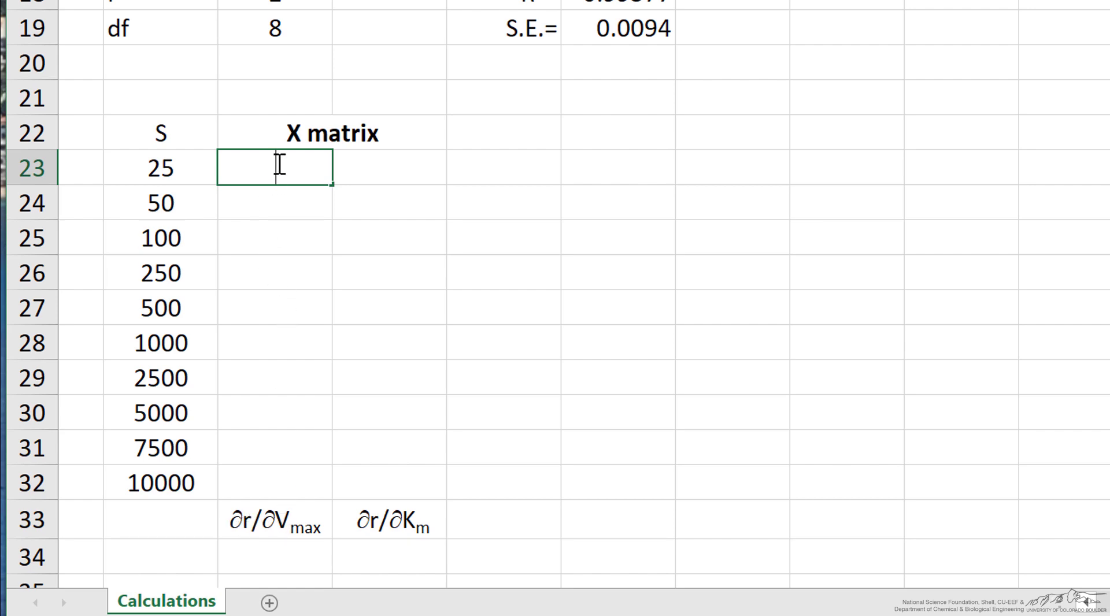
pyautogui.write('=')
pyautogui.click(161, 169)
pyautogui.write('/(')
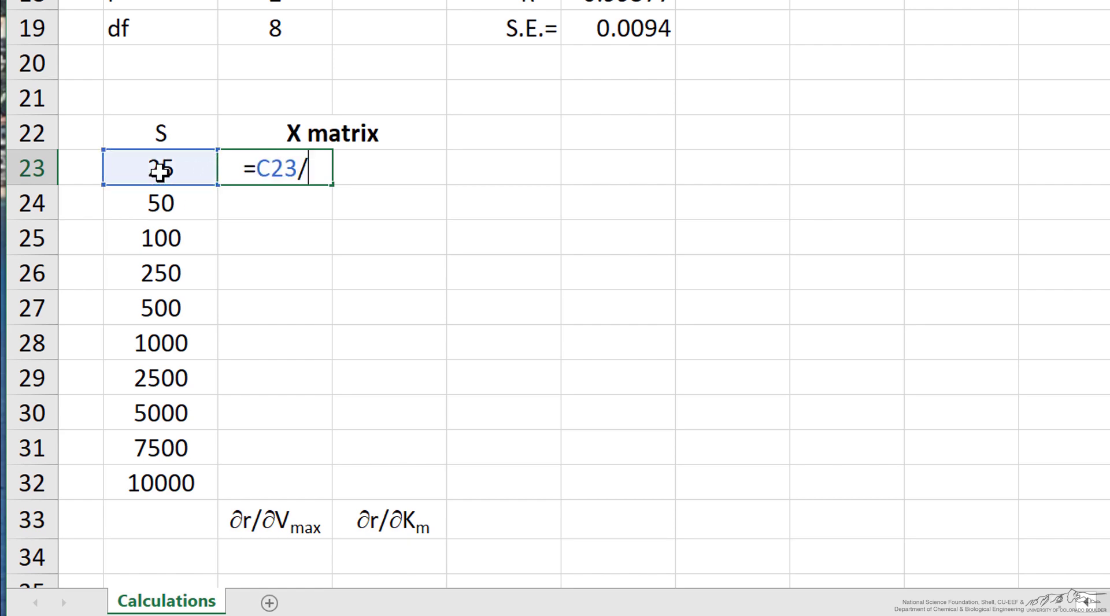
pyautogui.click(147, 172)
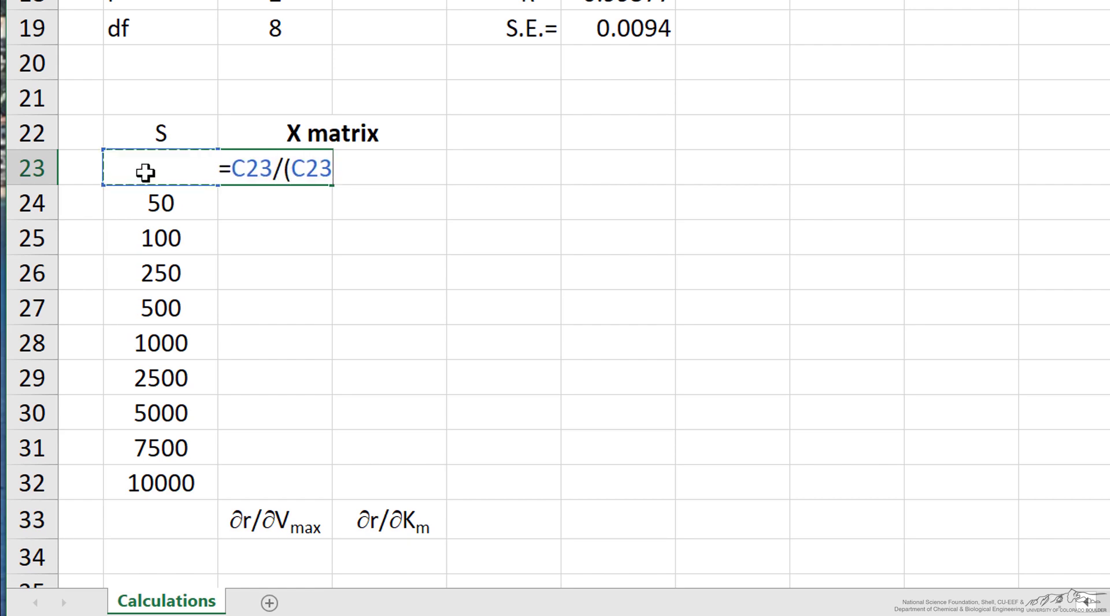
pyautogui.write('+Km')
pyautogui.press('Return')
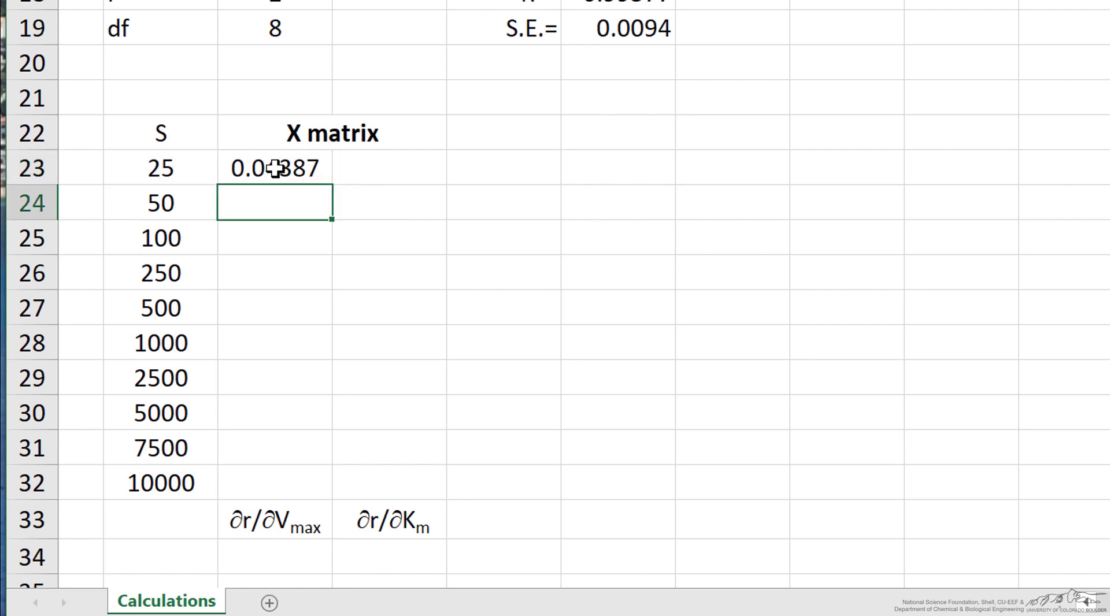
pyautogui.click(281, 168)
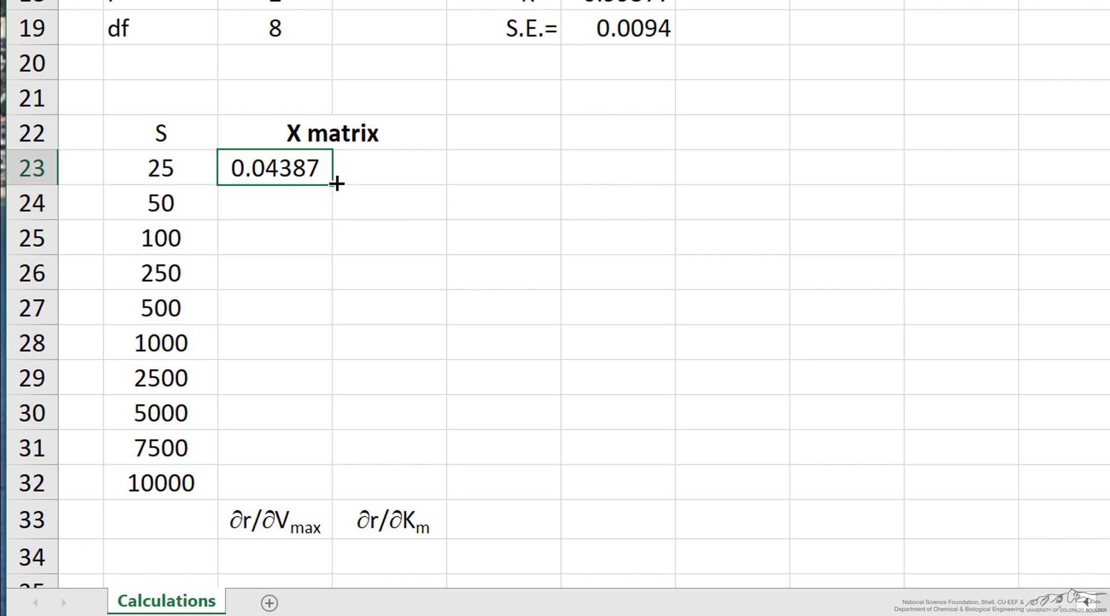
pyautogui.doubleClick(331, 184)
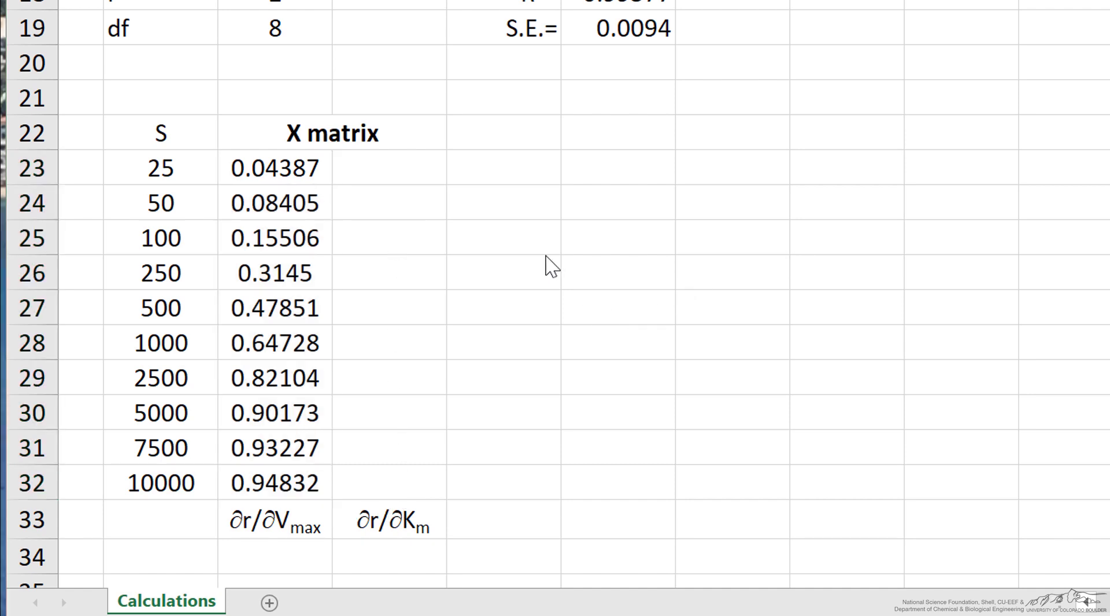
# - Compute the ∂r/∂Km column of the X matrix with =-Vmax*C23/(C23+Km)^2 in E23 and fill it down to E32
pyautogui.doubleClick(382, 165)
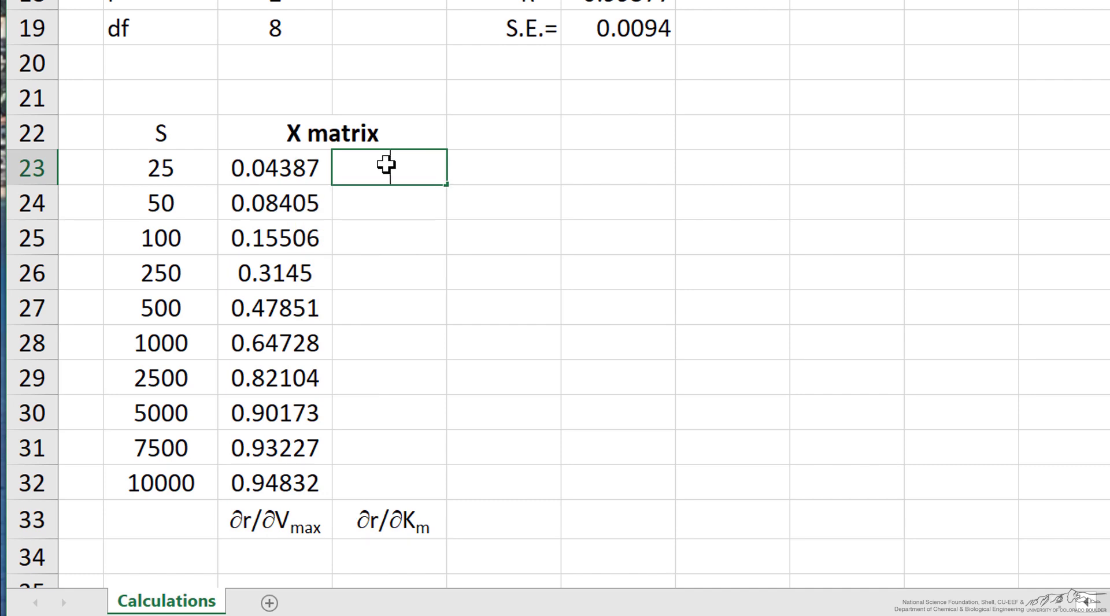
pyautogui.write('=-Vmax*')
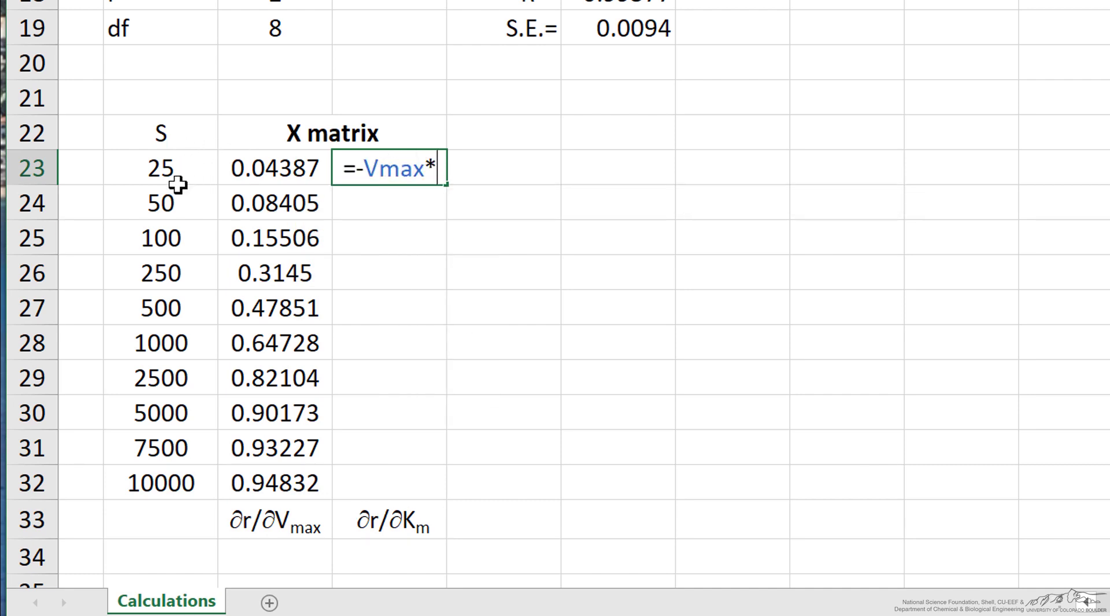
pyautogui.click(166, 168)
pyautogui.write('/(')
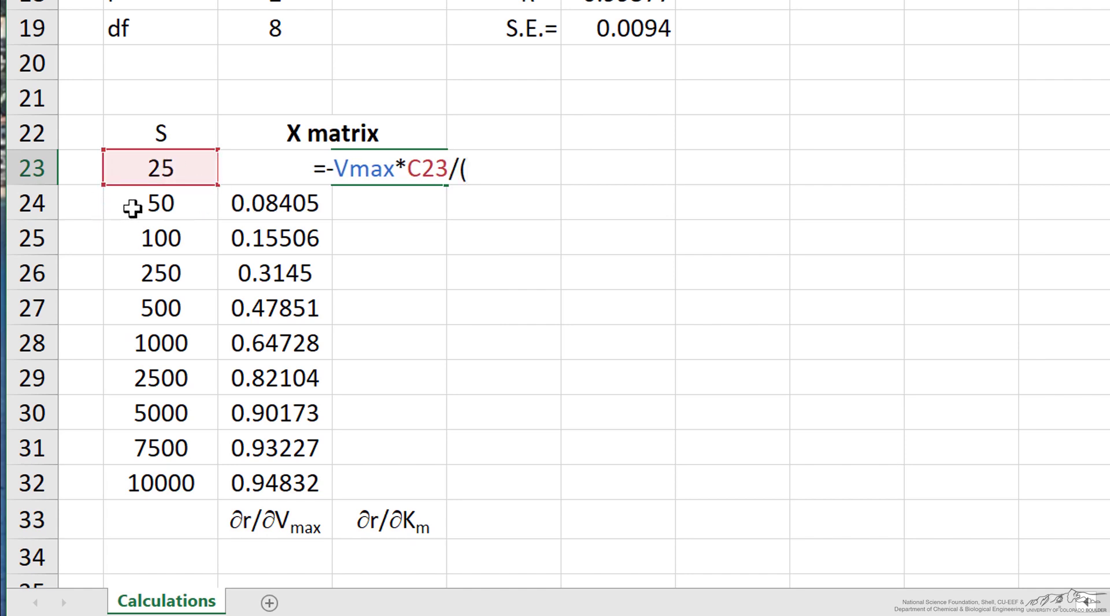
pyautogui.click(174, 169)
pyautogui.write('+Km)')
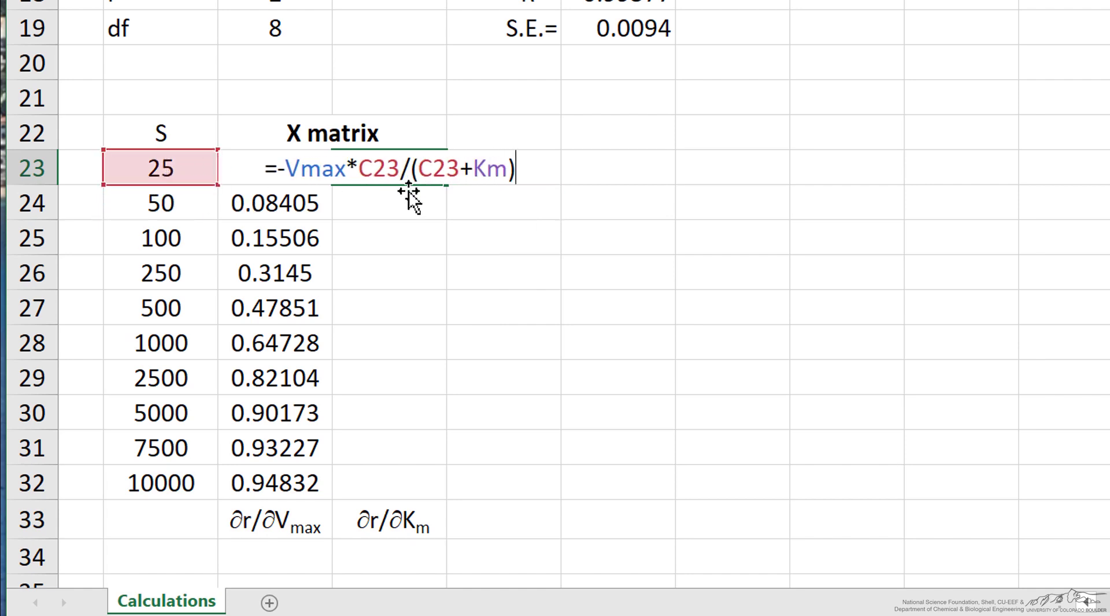
pyautogui.write('^2')
pyautogui.press('Return')
pyautogui.click(461, 165)
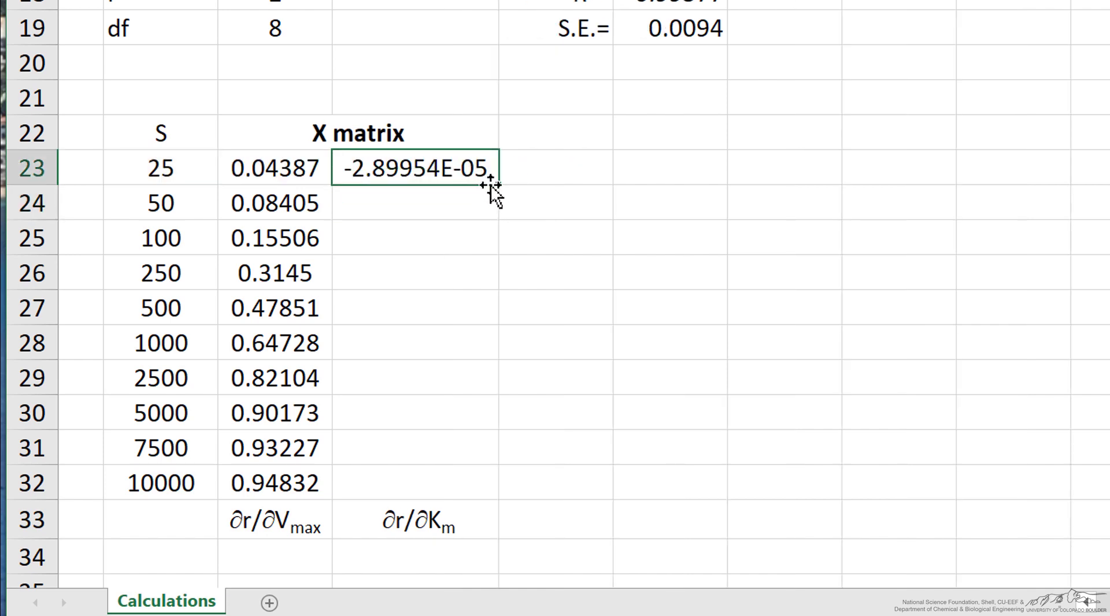
pyautogui.doubleClick(498, 184)
pyautogui.click(688, 416)
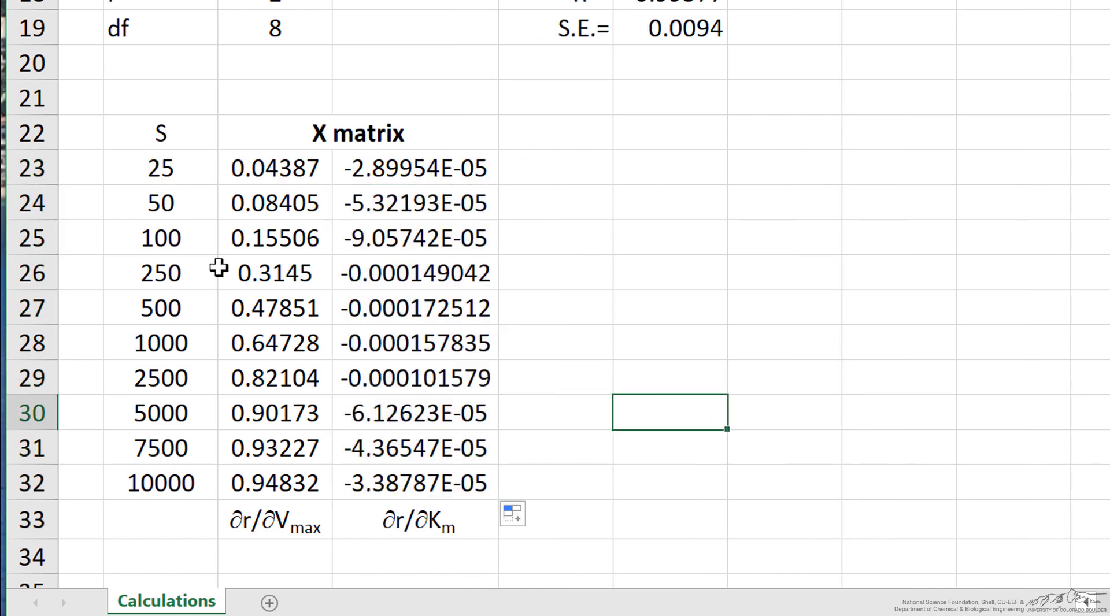
# - Name the X matrix range D23:E32 as X
pyautogui.moveTo(260, 166); pyautogui.dragTo(415, 472)
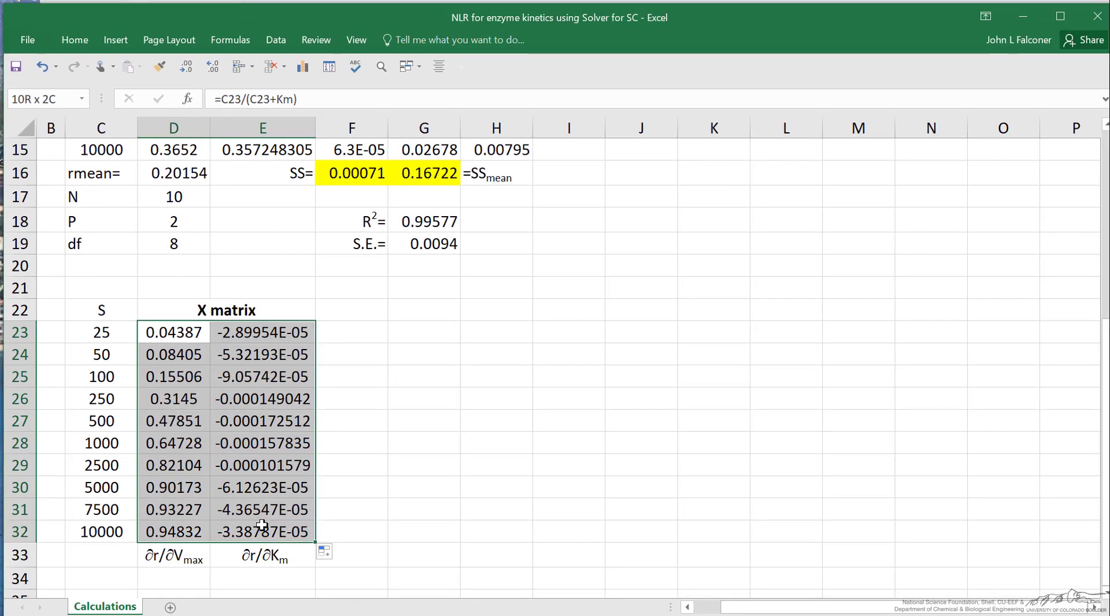
pyautogui.moveTo(262, 525); pyautogui.dragTo(262, 524)
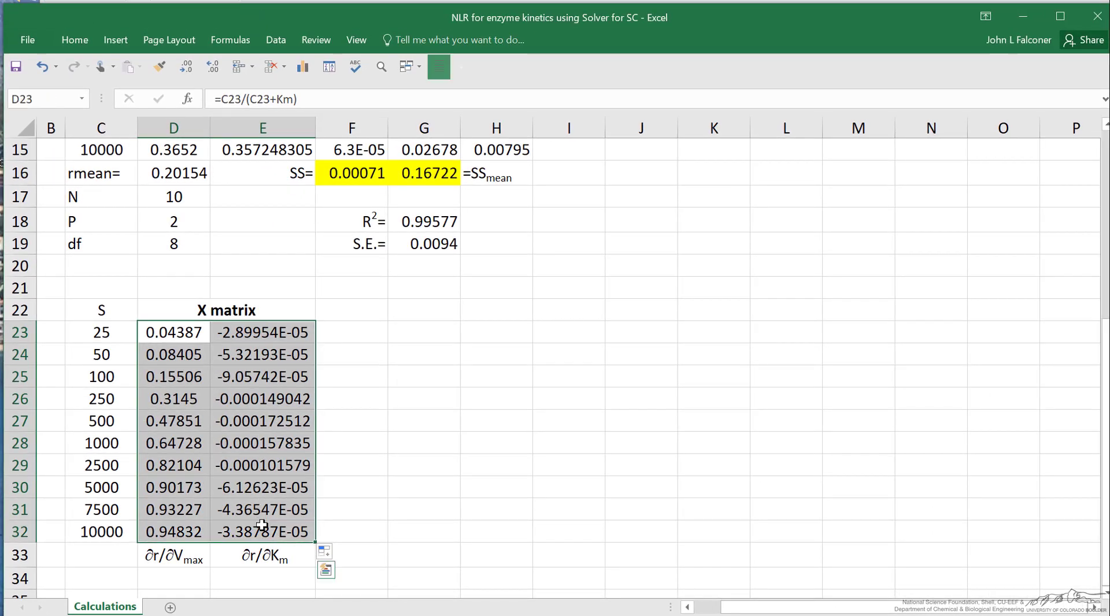
pyautogui.click(40, 92)
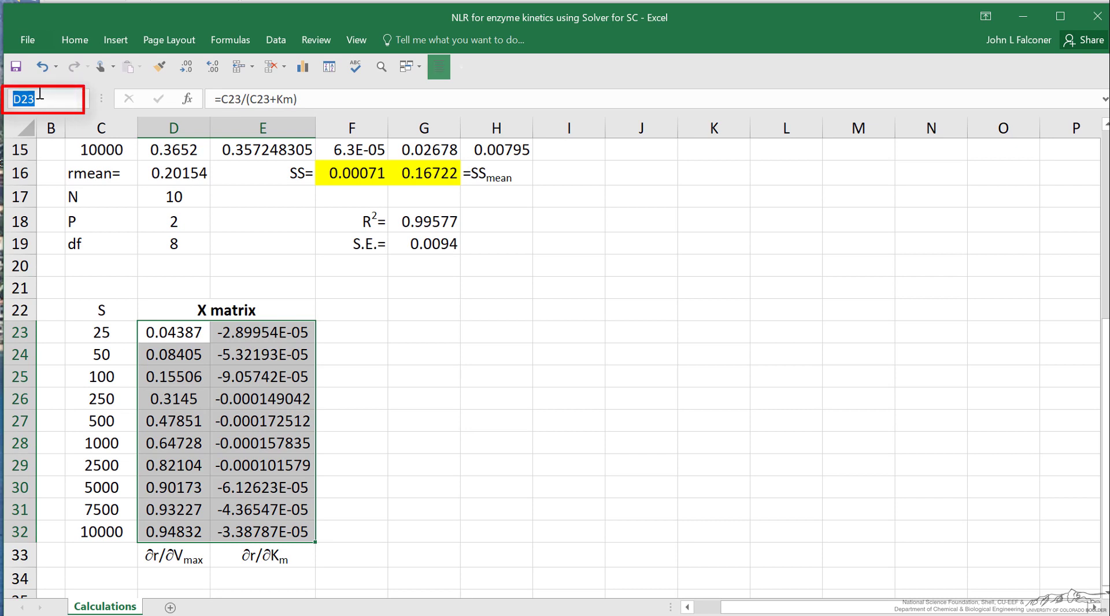
pyautogui.write('X')
pyautogui.press('Return')
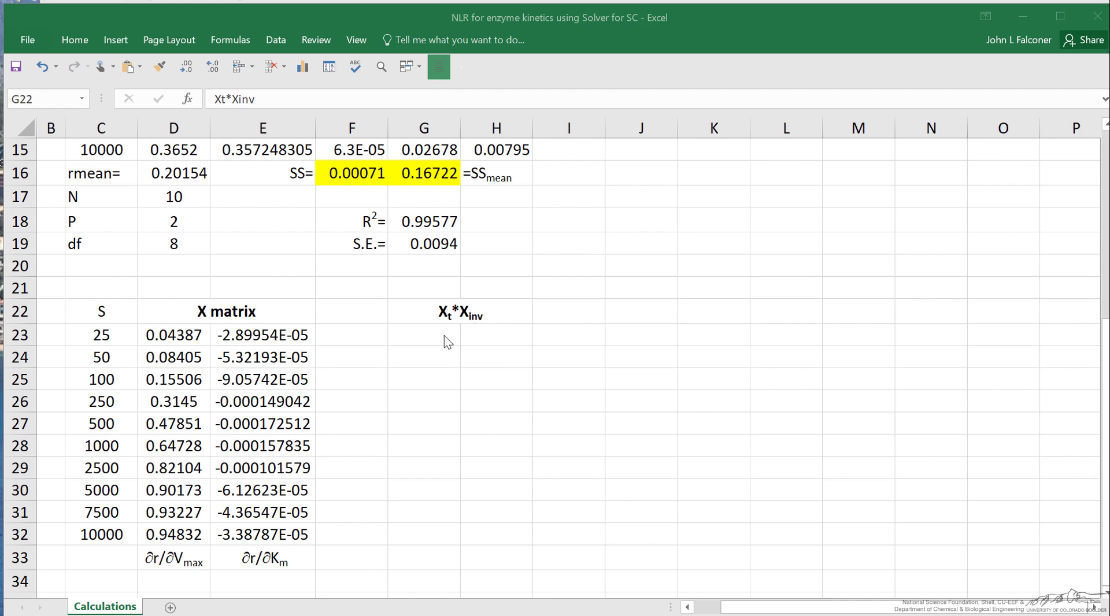
# - Enter the array formula =MINVERSE(MMULT(TRANSPOSE(X),X)) across G23:H24 under the Xt*Xinv heading
pyautogui.moveTo(436, 339); pyautogui.dragTo(467, 351)
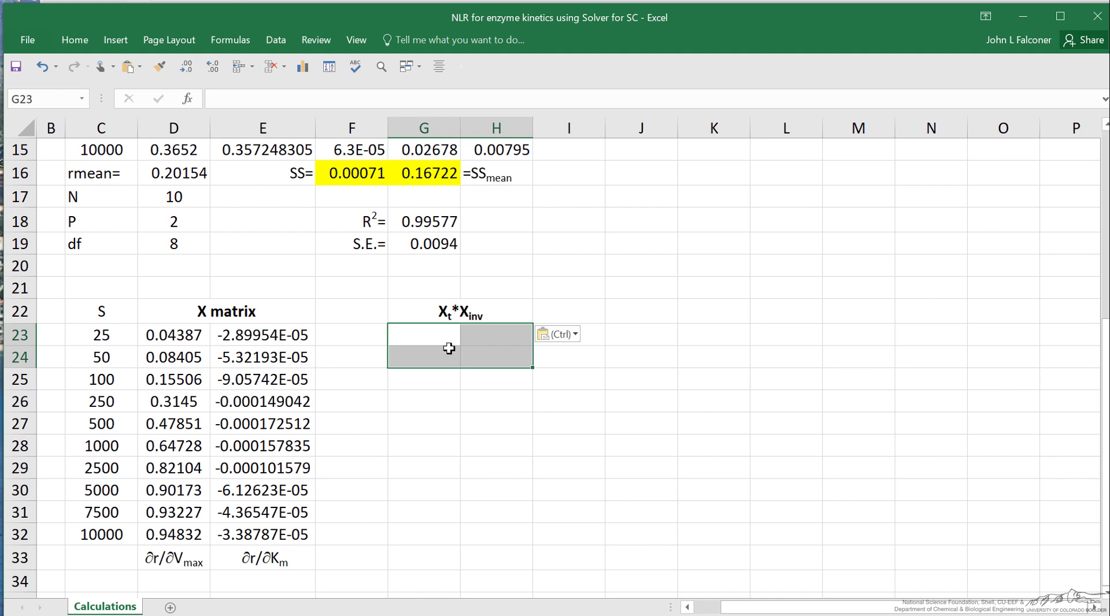
pyautogui.write('=')
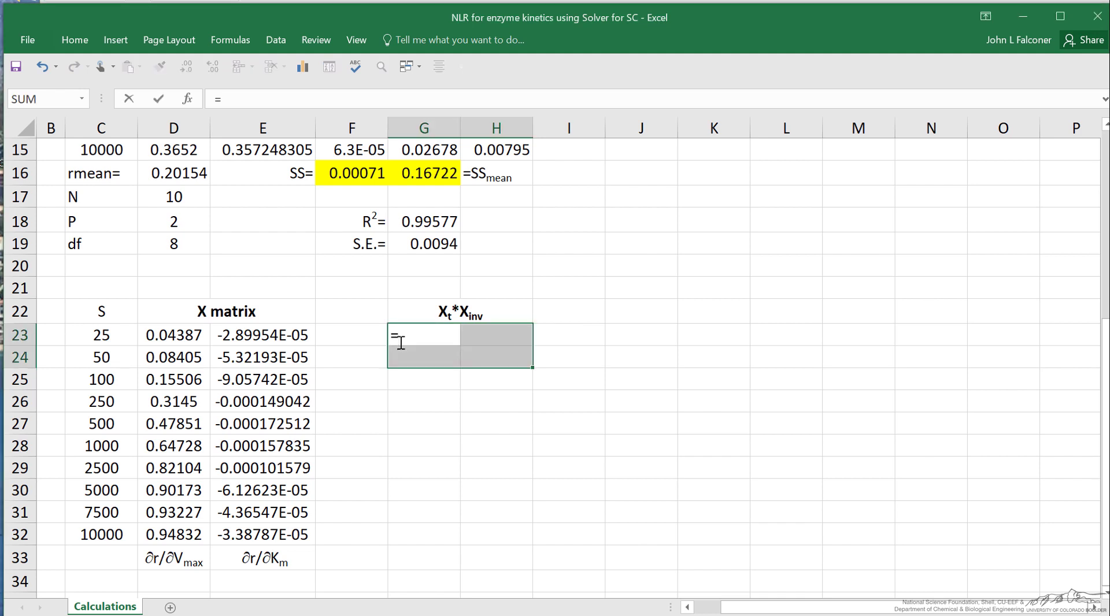
pyautogui.write('Minverse(')
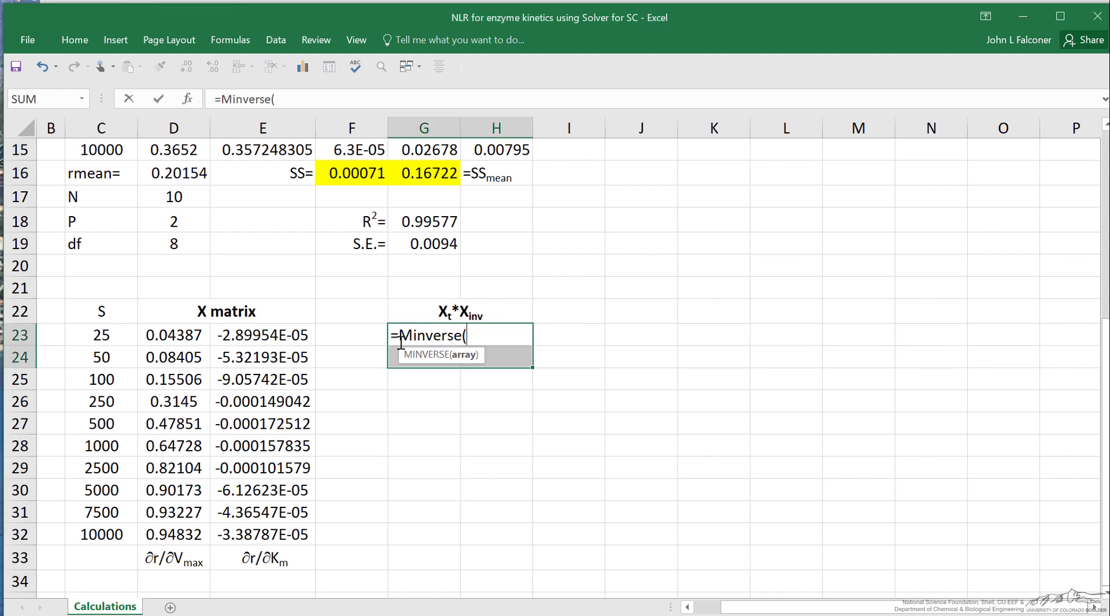
pyautogui.write('M')
pyautogui.write('MU')
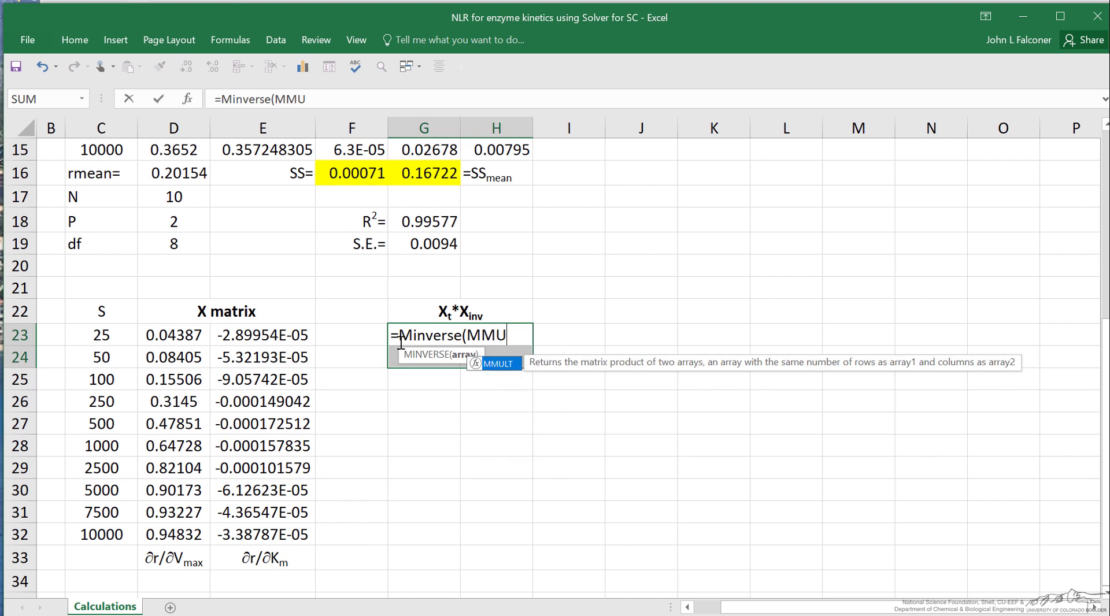
pyautogui.write('LT(TR')
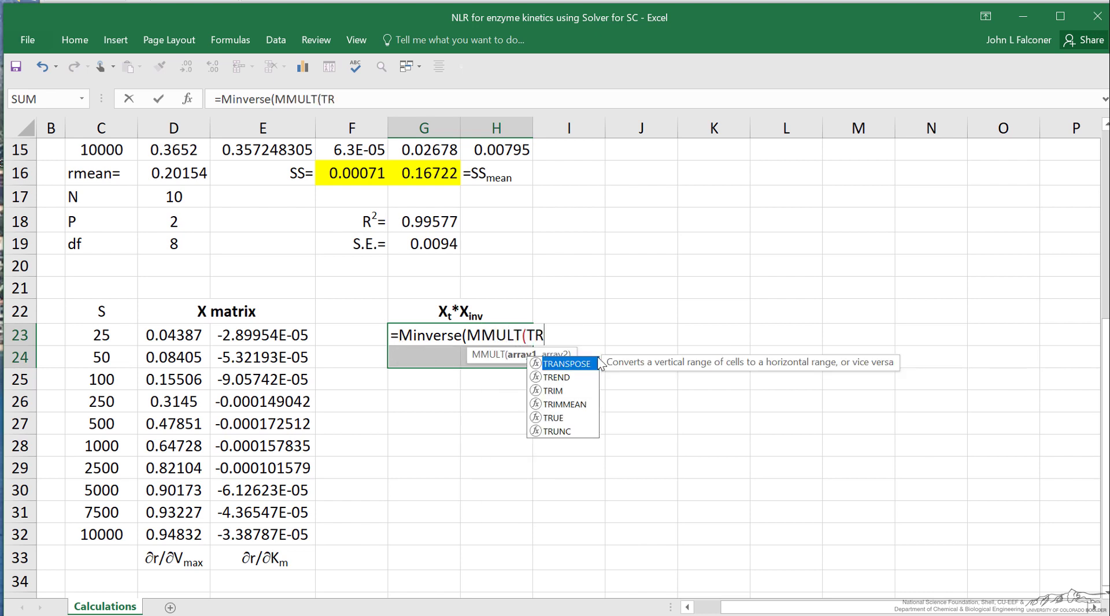
pyautogui.click(550, 338)
pyautogui.write('ANSPOSE(')
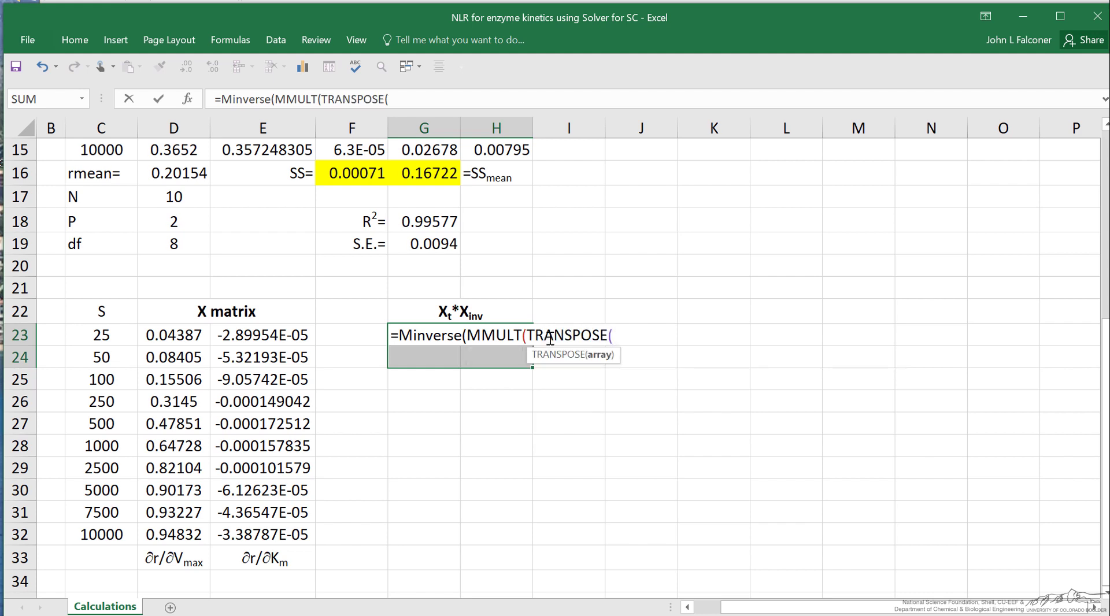
pyautogui.write('X),X')
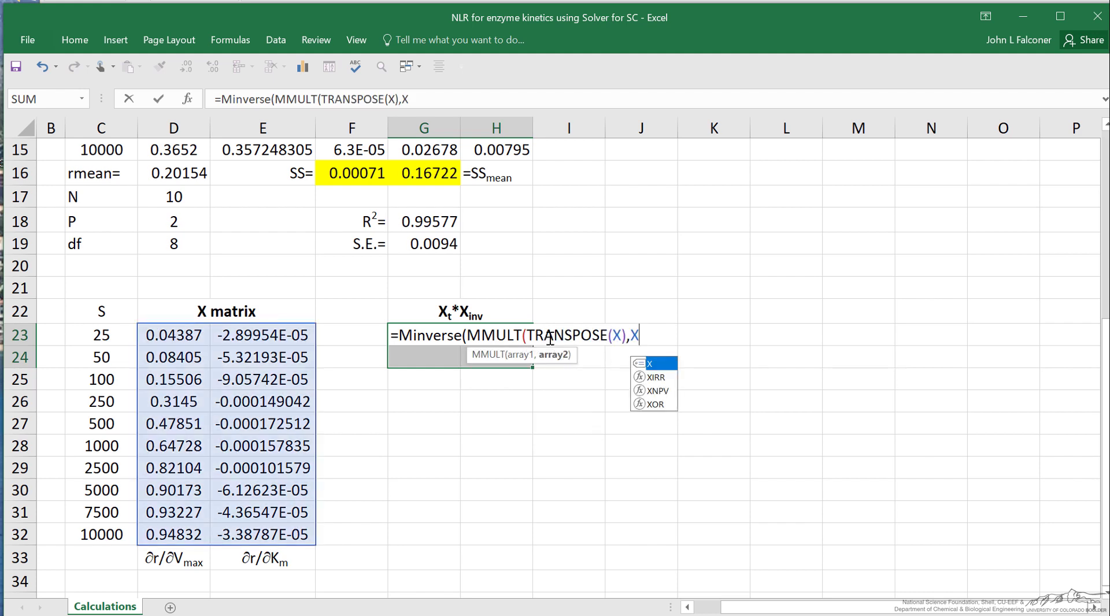
pyautogui.write(')')
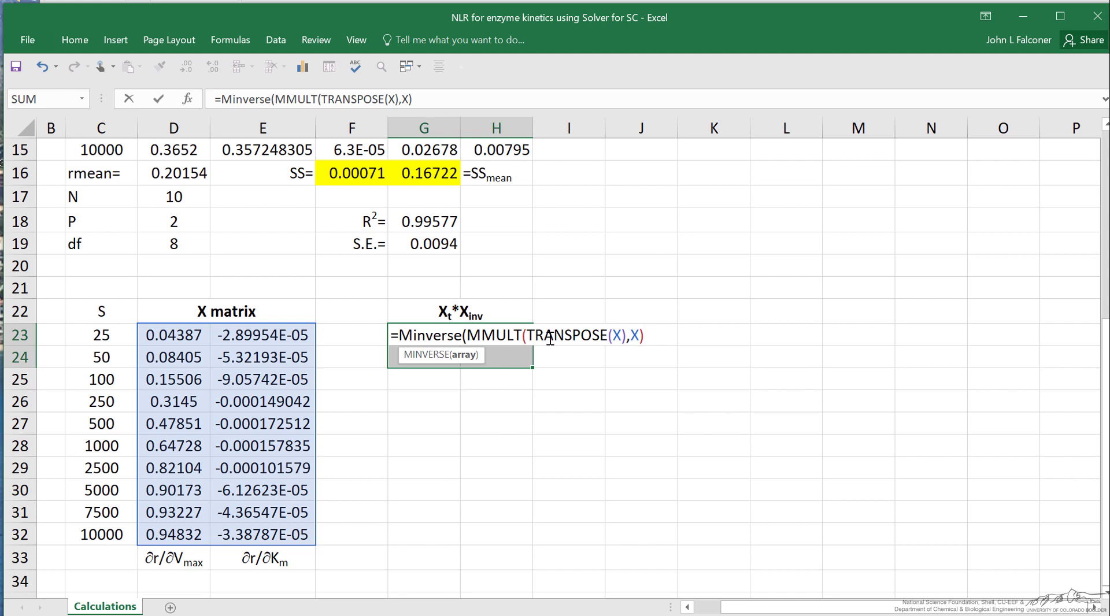
pyautogui.hotkey('ctrl', 'shift', 'Return')
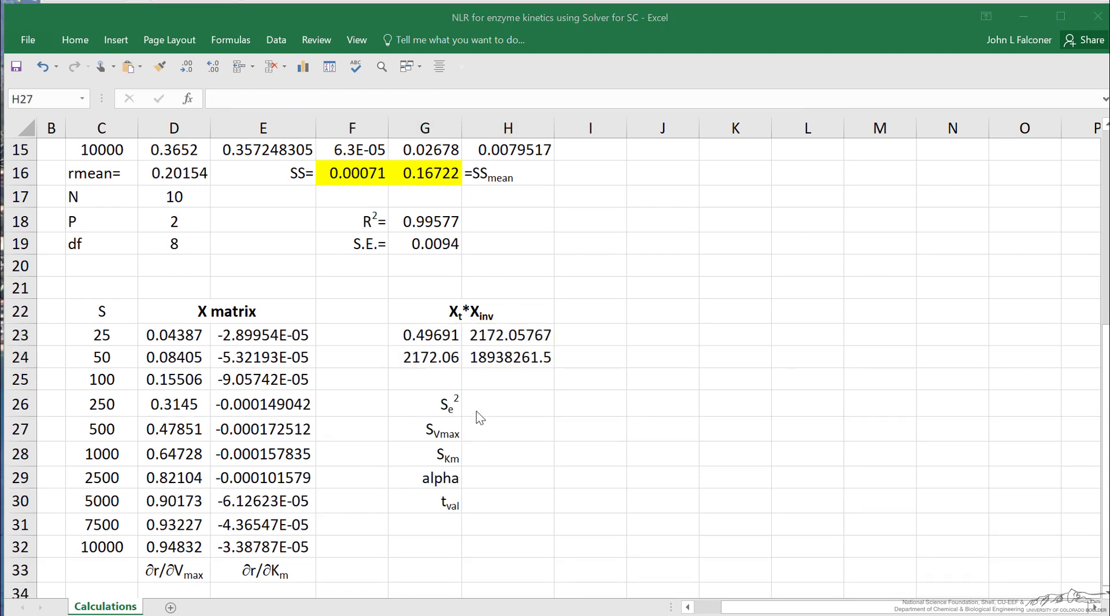
# - Calculate Se² in H26 by squaring the standard error in G19
pyautogui.click(473, 404)
pyautogui.click(493, 404)
pyautogui.write('+')
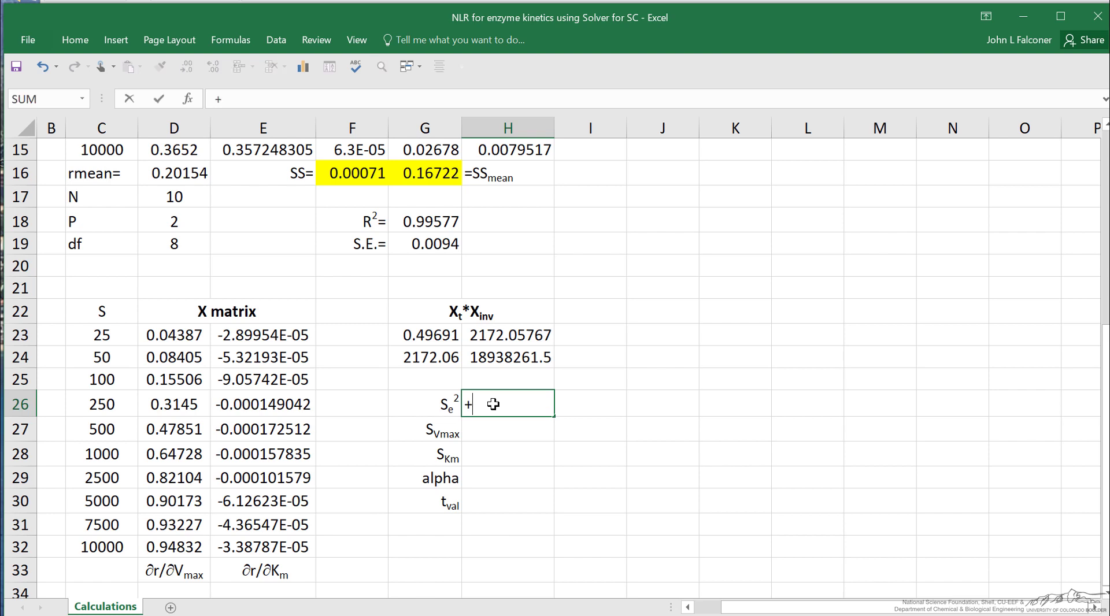
pyautogui.click(439, 243)
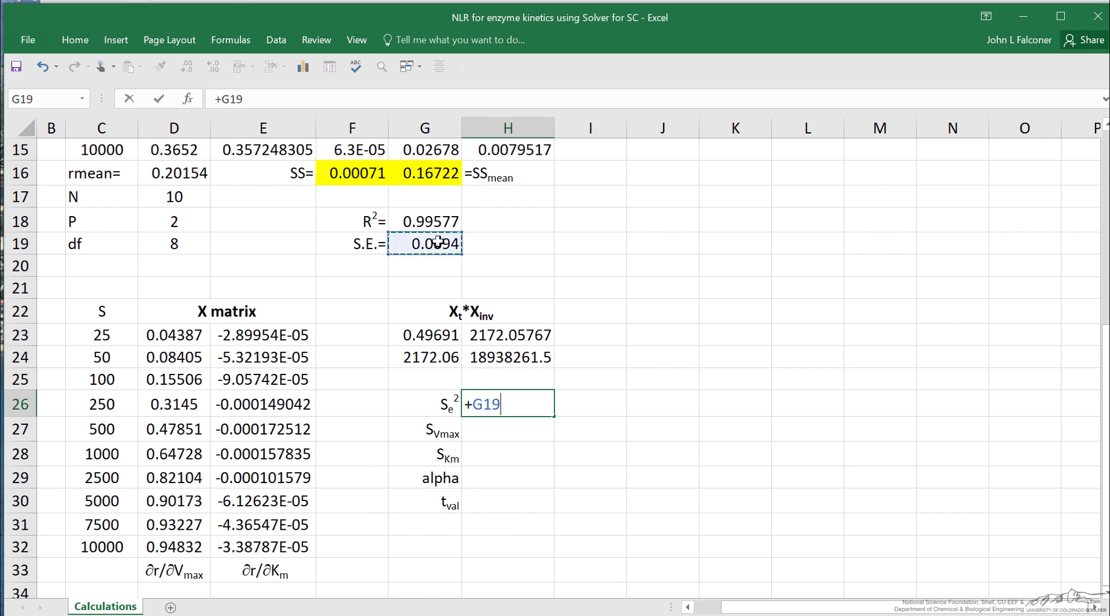
pyautogui.write('^2')
pyautogui.press('Return')
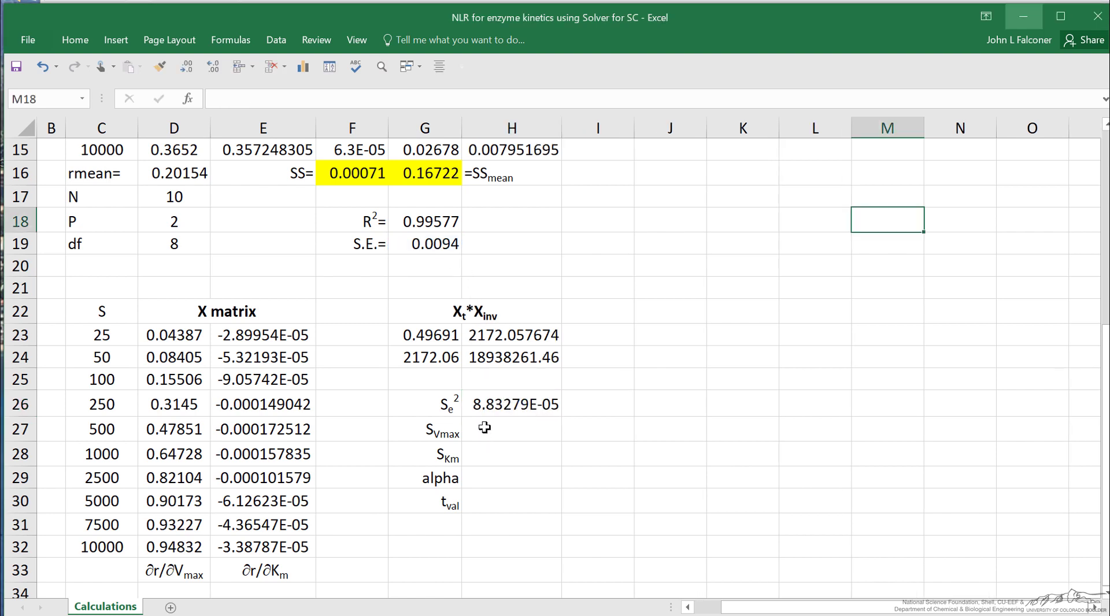
# - Calculate S_Vmax in H27 with SQRT of G23 multiplied by H26
pyautogui.click(483, 432)
pyautogui.write('=')
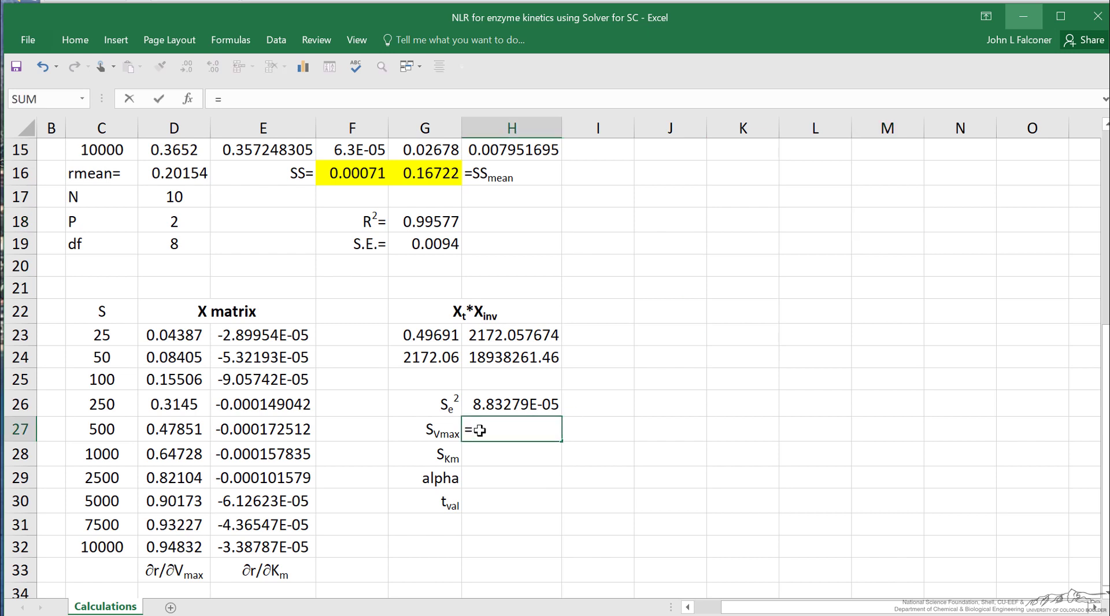
pyautogui.write('SQRT(')
pyautogui.click(440, 336)
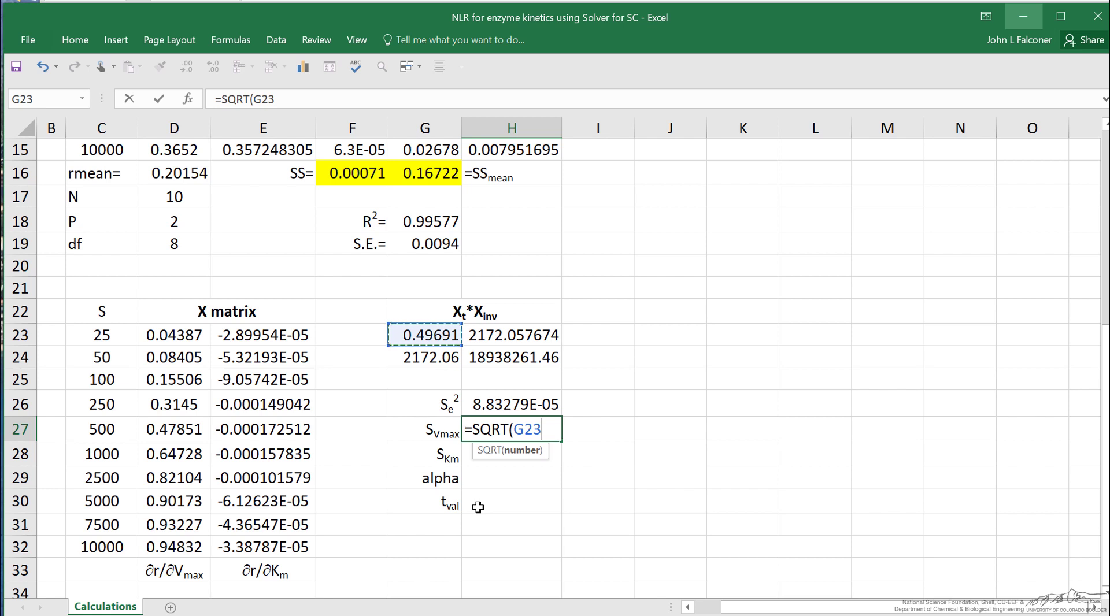
pyautogui.write('*')
pyautogui.click(526, 399)
pyautogui.write(')')
pyautogui.press('Return')
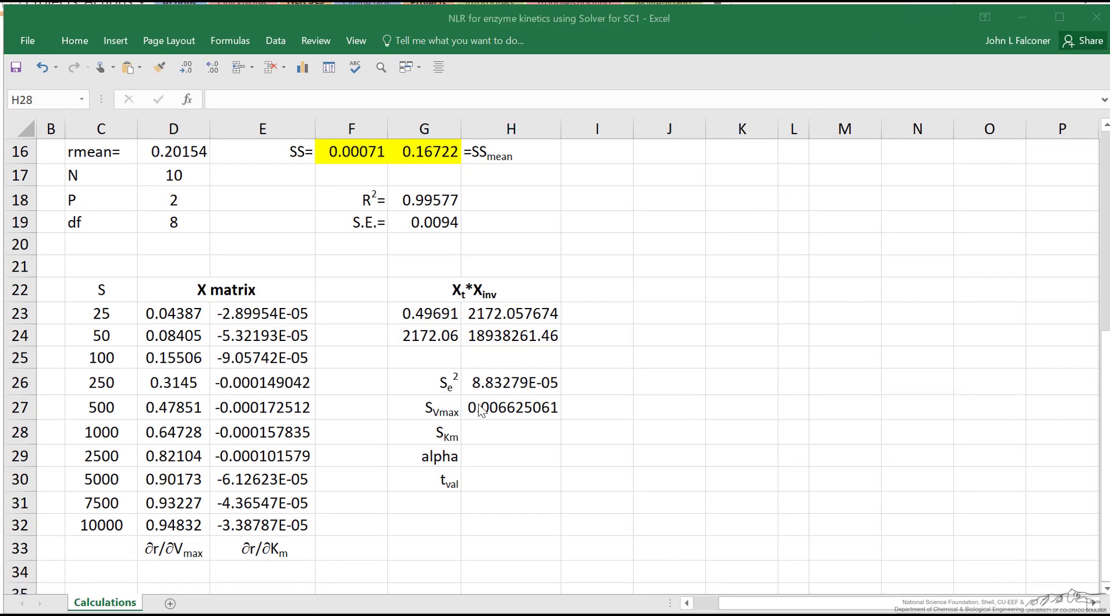
# - Calculate S_Km in H28 with the formula =SQRT(H26*H24), multiplying Se² by the lower diagonal element of the inverse matrix
pyautogui.click(488, 431)
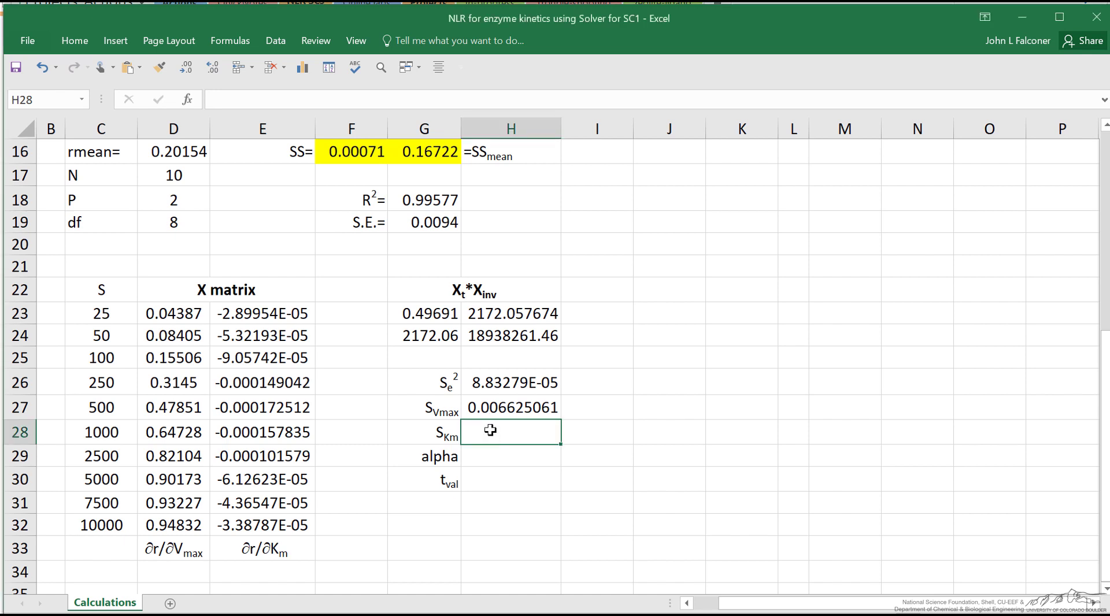
pyautogui.write('=SQRT')
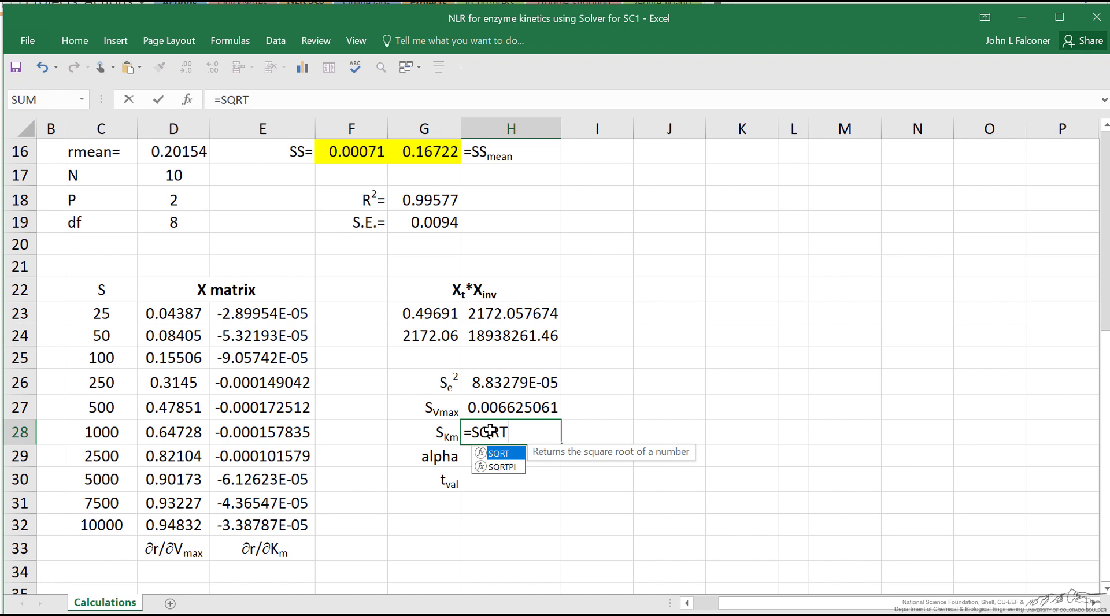
pyautogui.write('(')
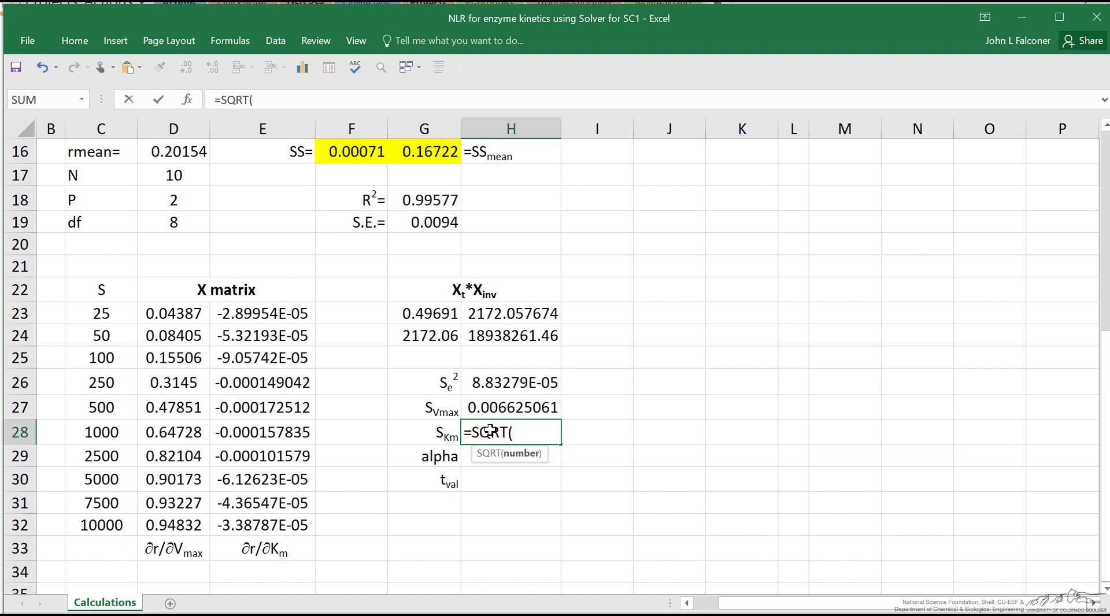
pyautogui.click(536, 383)
pyautogui.write('*')
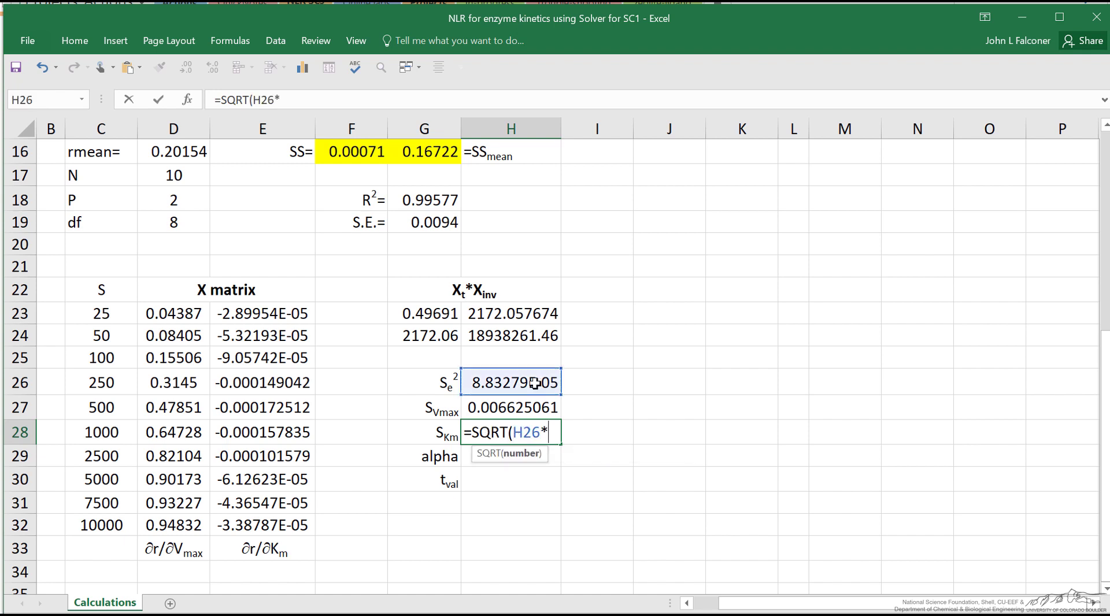
pyautogui.click(528, 340)
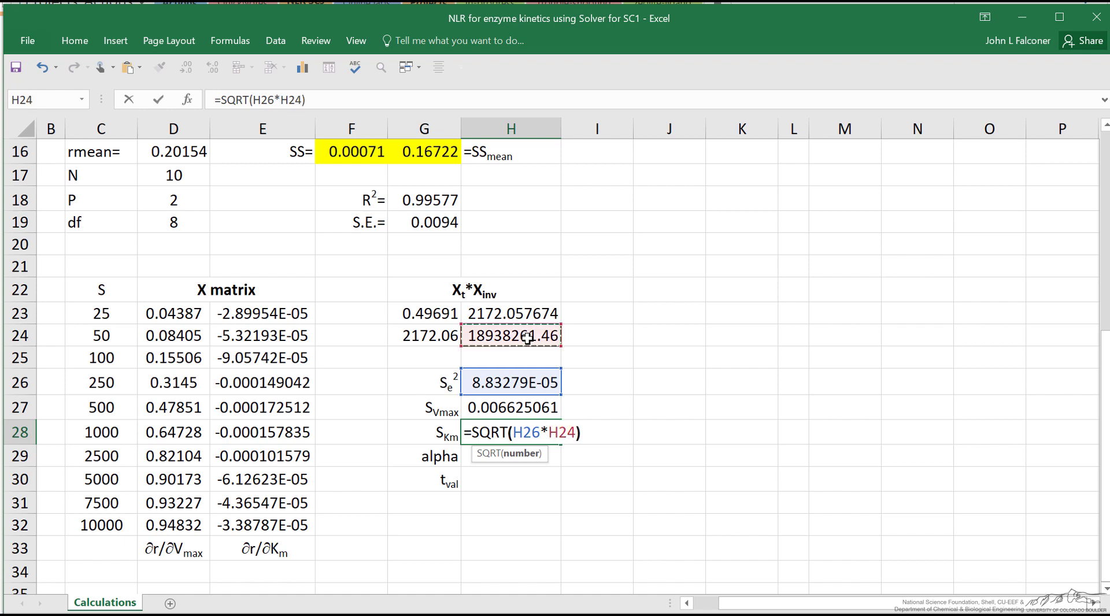
pyautogui.press('Return')
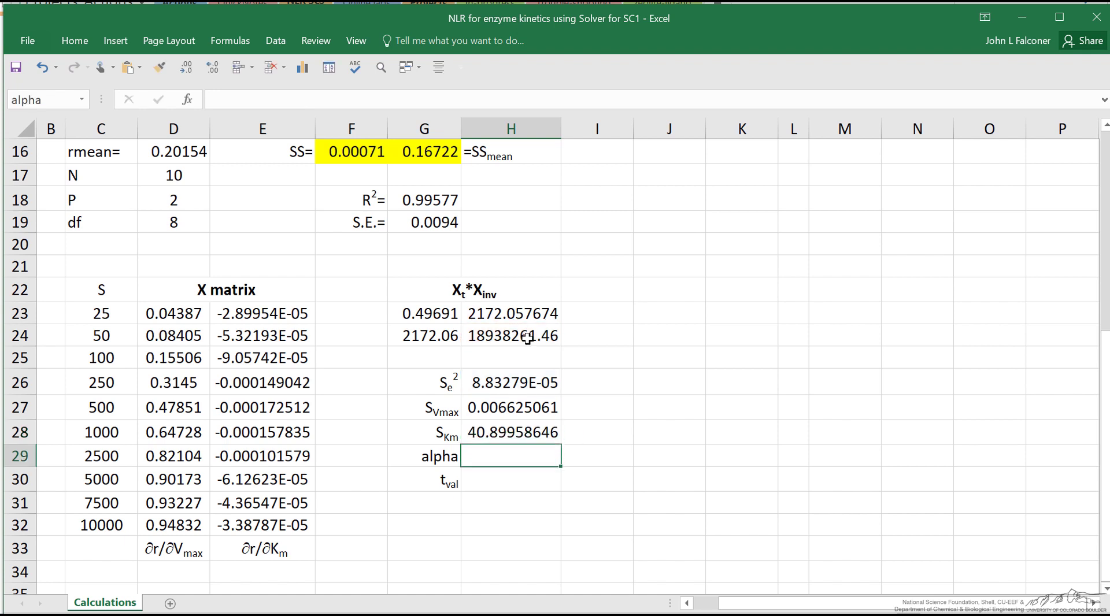
# - Set alpha to 5% in H29 and calculate t_val in H30 with the formula =TINV(alpha,df)
pyautogui.write('5%')
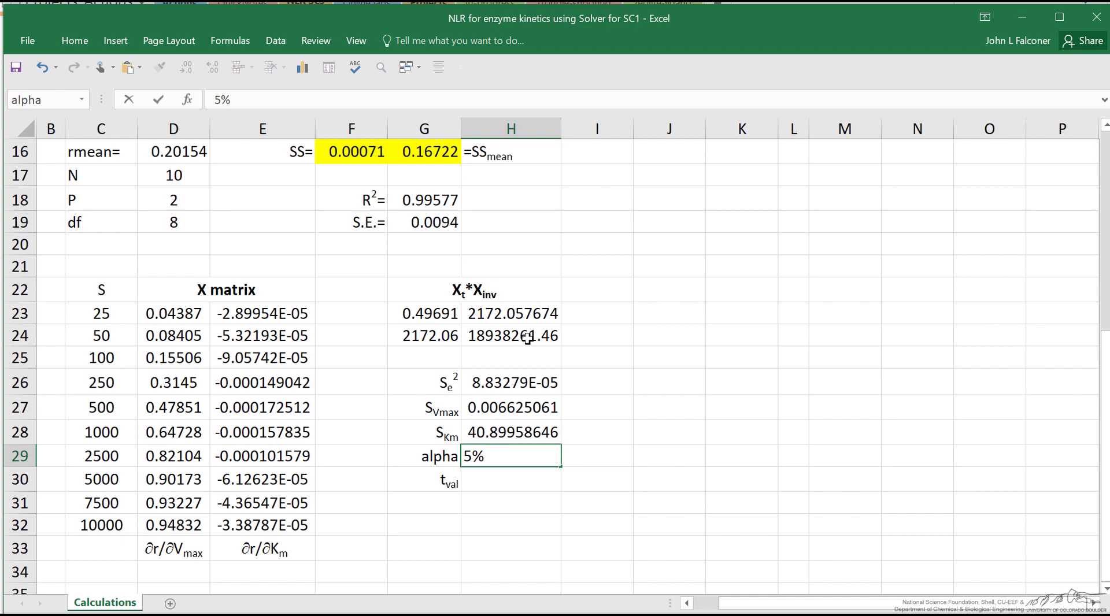
pyautogui.press('Return')
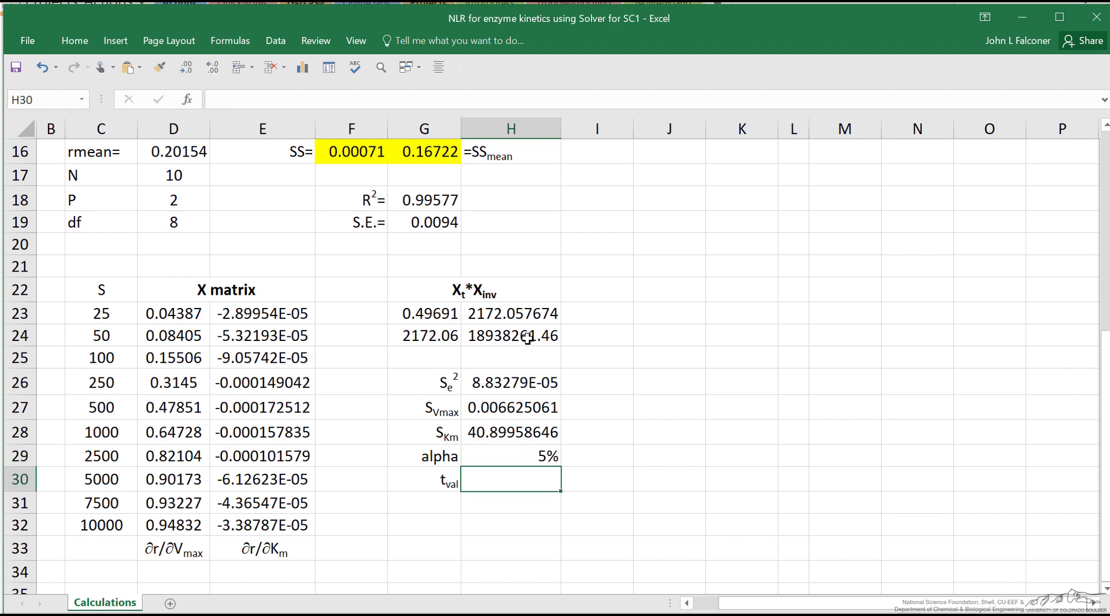
pyautogui.write('=')
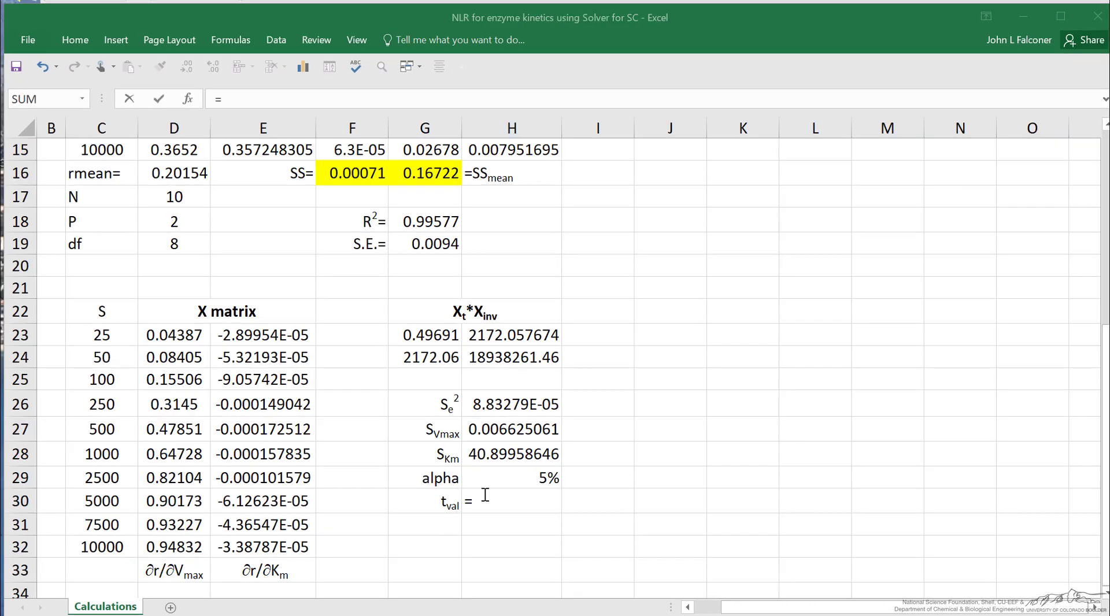
pyautogui.write('TINV(')
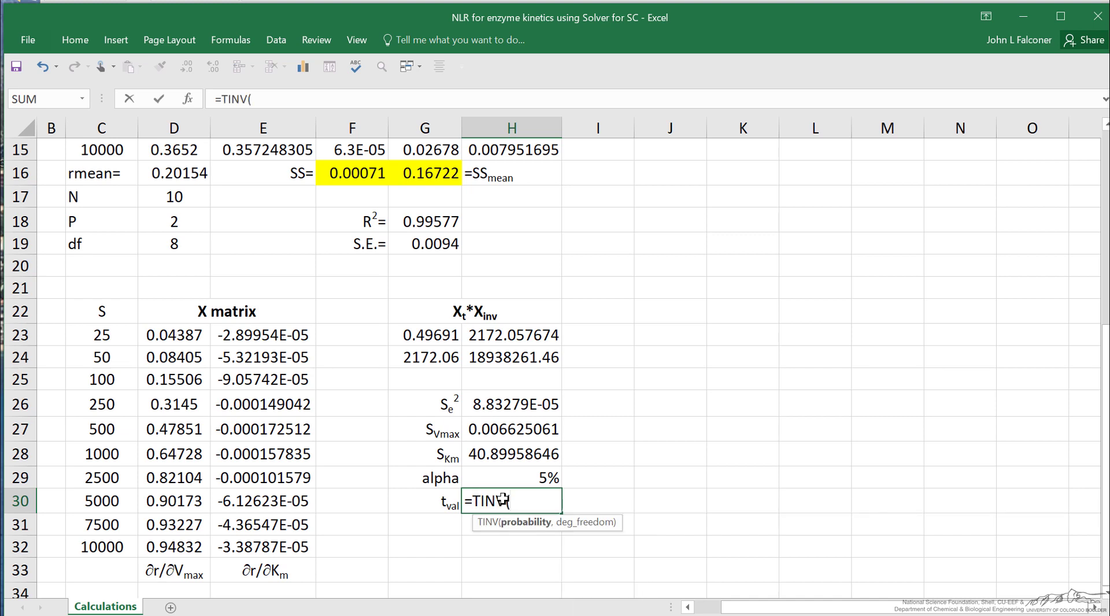
pyautogui.write('alpha')
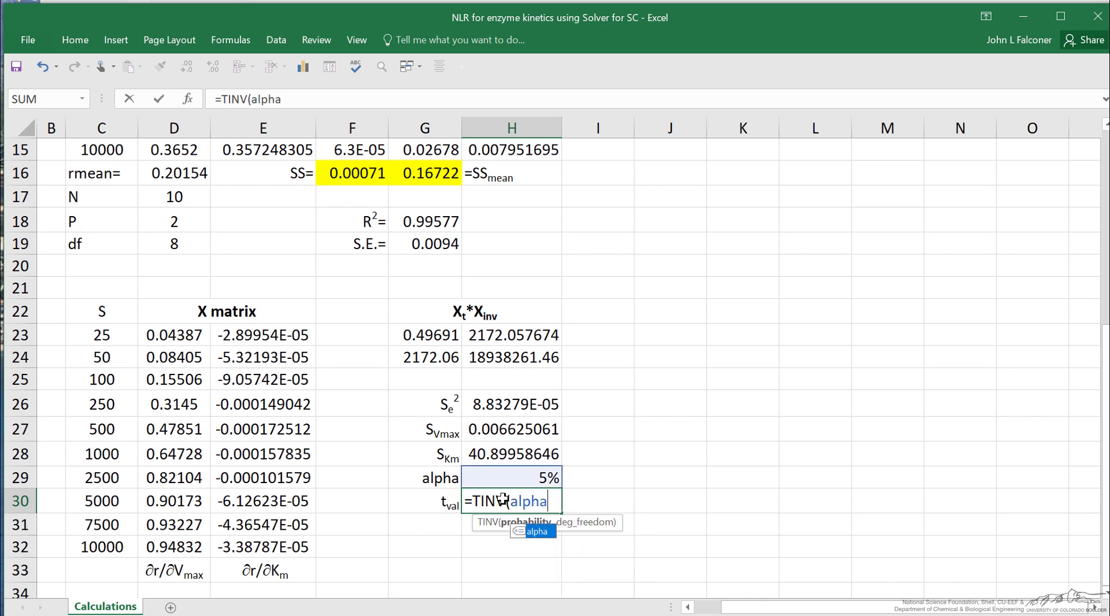
pyautogui.write(',')
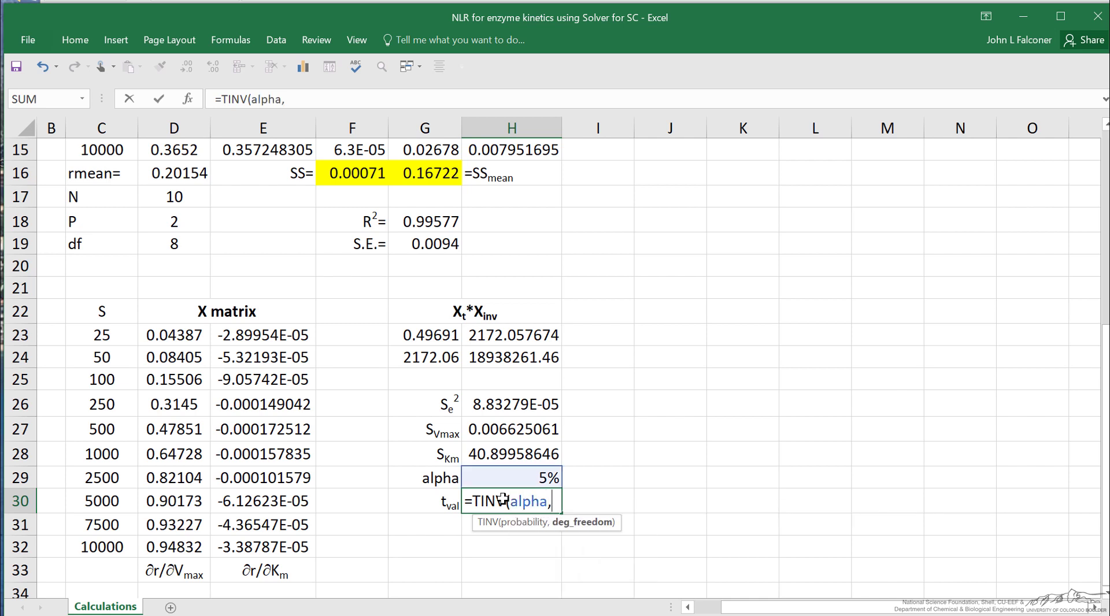
pyautogui.write('df')
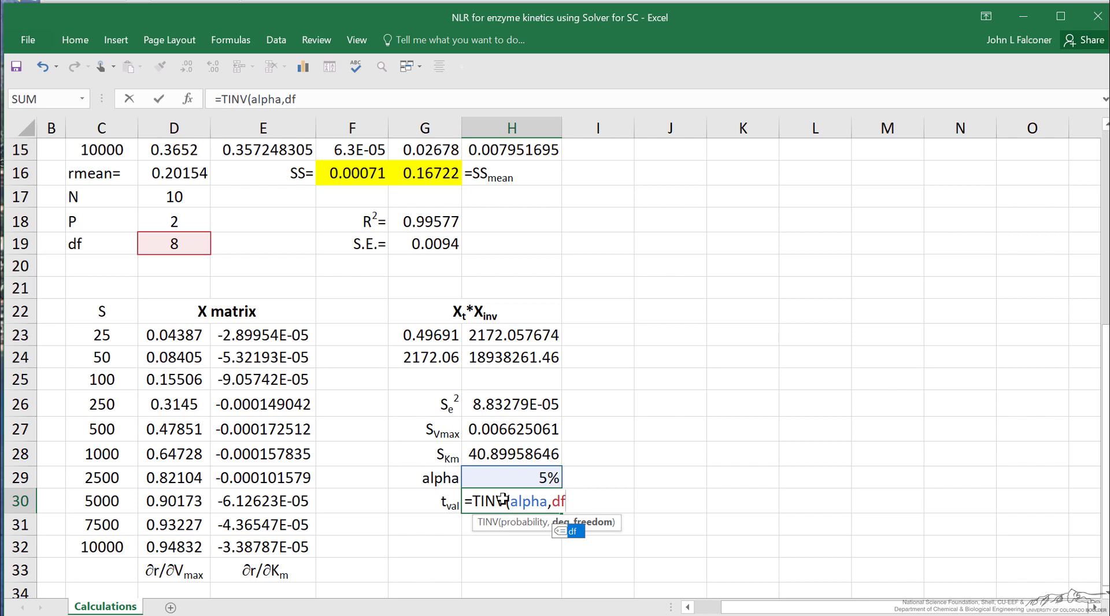
pyautogui.write(')')
pyautogui.press('Return')
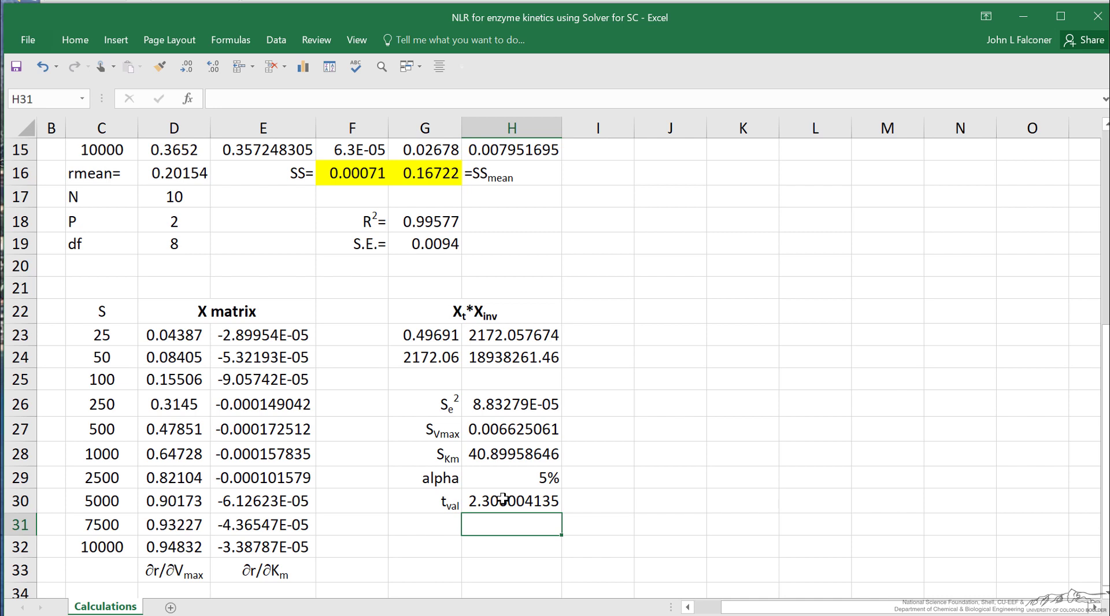
pyautogui.hotkey('ctrl', 'z')
pyautogui.hotkey('ctrl', 'z')
pyautogui.hotkey('ctrl', 'z')
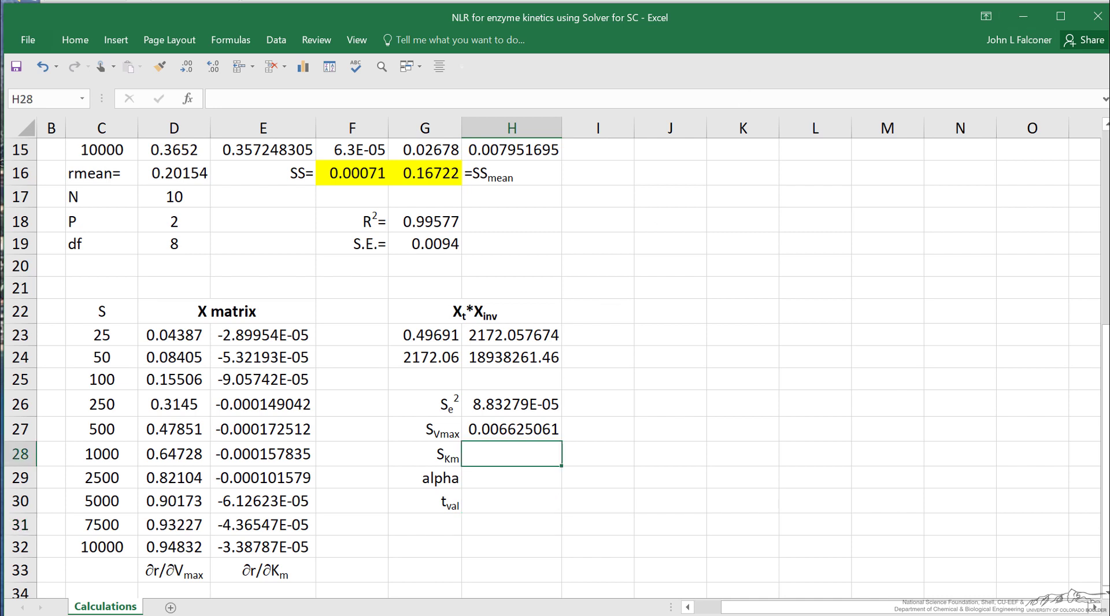
pyautogui.hotkey('ctrl', 'y')
pyautogui.hotkey('ctrl', 'y')
pyautogui.write('=')
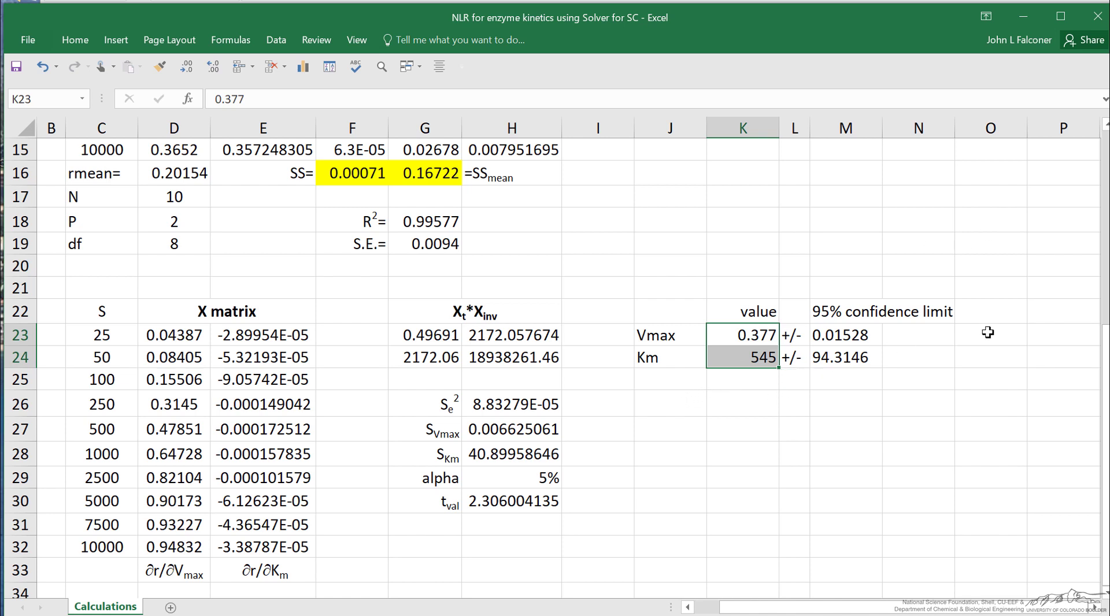
pyautogui.press('Escape')
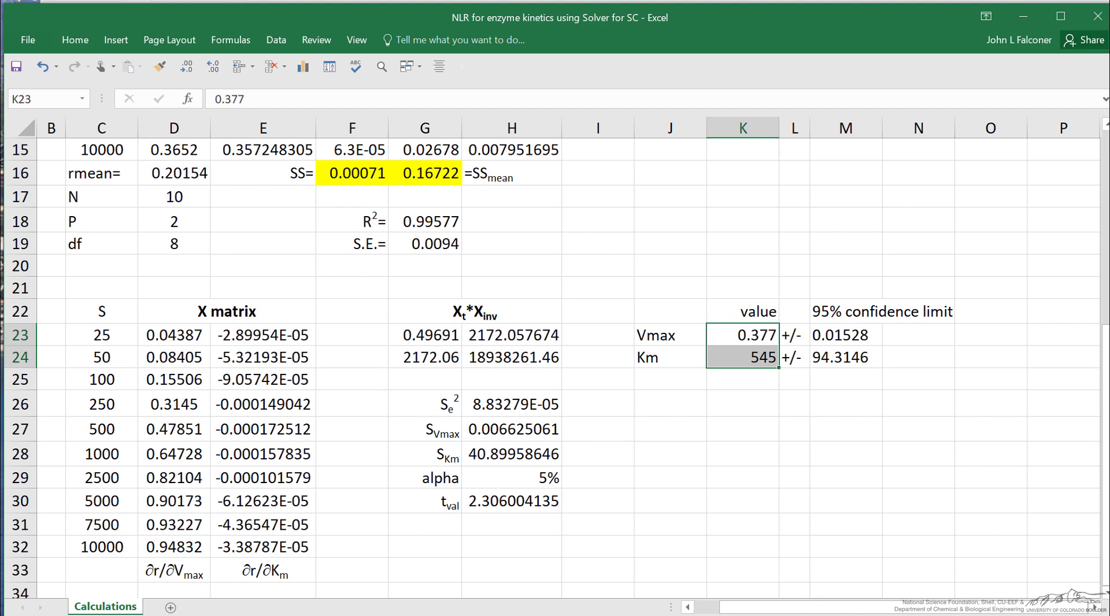